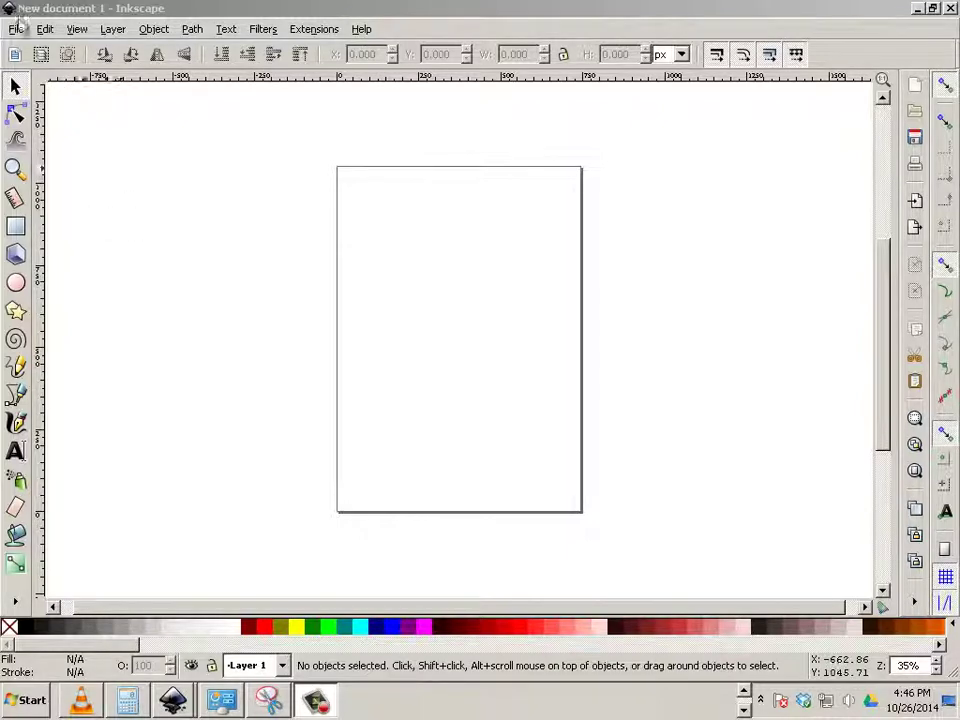
- Set the document's default units and page size units to inches in Document Properties
{"action": "left_click", "coordinate": [14, 28]}
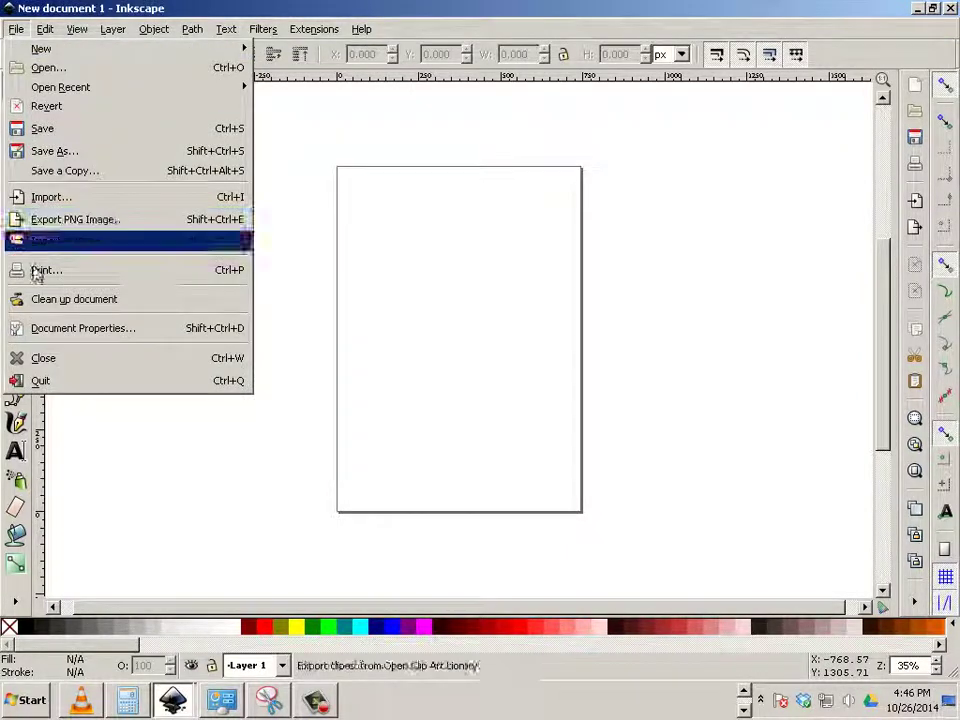
{"action": "left_click", "coordinate": [59, 328]}
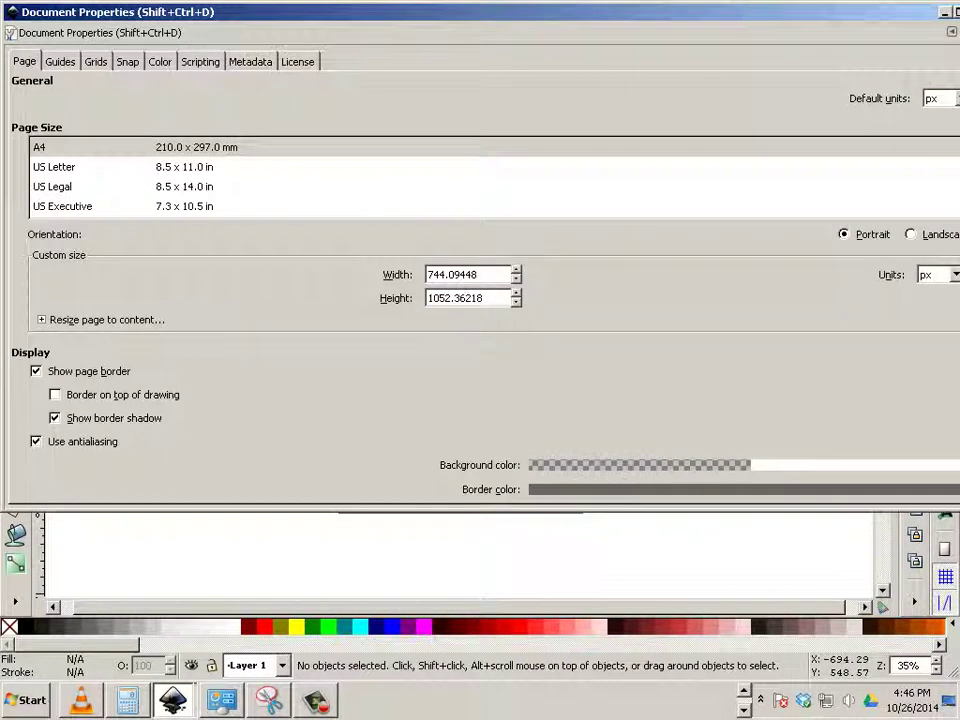
{"action": "left_click_drag", "start_coordinate": [912, 22], "coordinate": [735, 72]}
{"action": "left_click", "coordinate": [783, 150]}
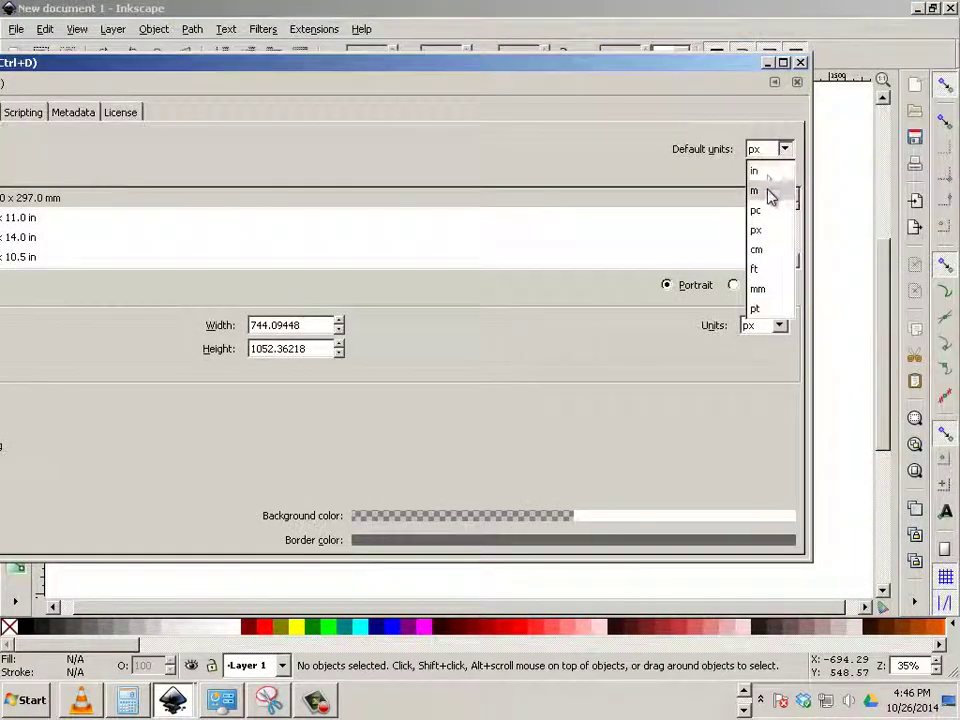
{"action": "left_click", "coordinate": [770, 178]}
{"action": "left_click", "coordinate": [772, 326]}
{"action": "left_click", "coordinate": [761, 347]}
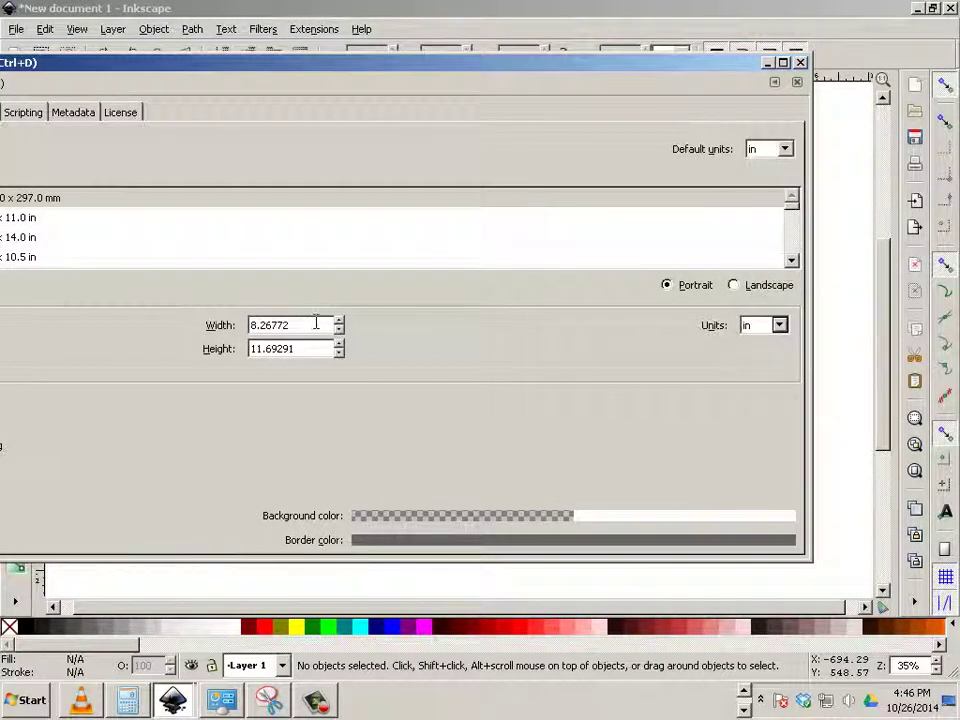
- Enter page width 3.5 and height 5 inches, then close Document Properties
{"action": "left_click_drag", "start_coordinate": [315, 323], "coordinate": [165, 315]}
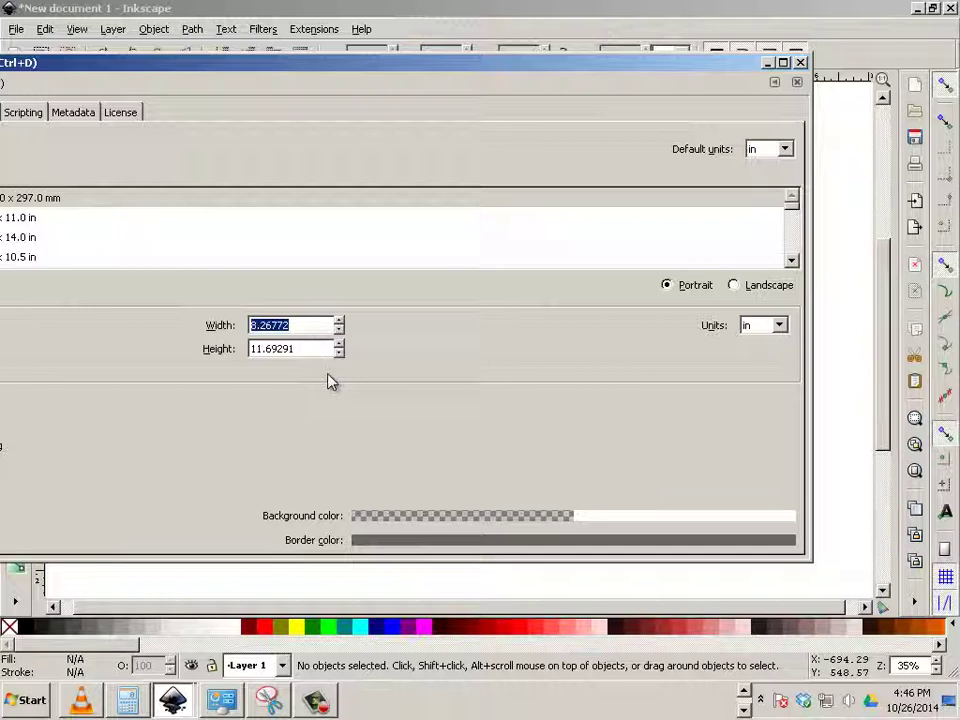
{"action": "type", "text": "3.5"}
{"action": "key", "text": "Tab"}
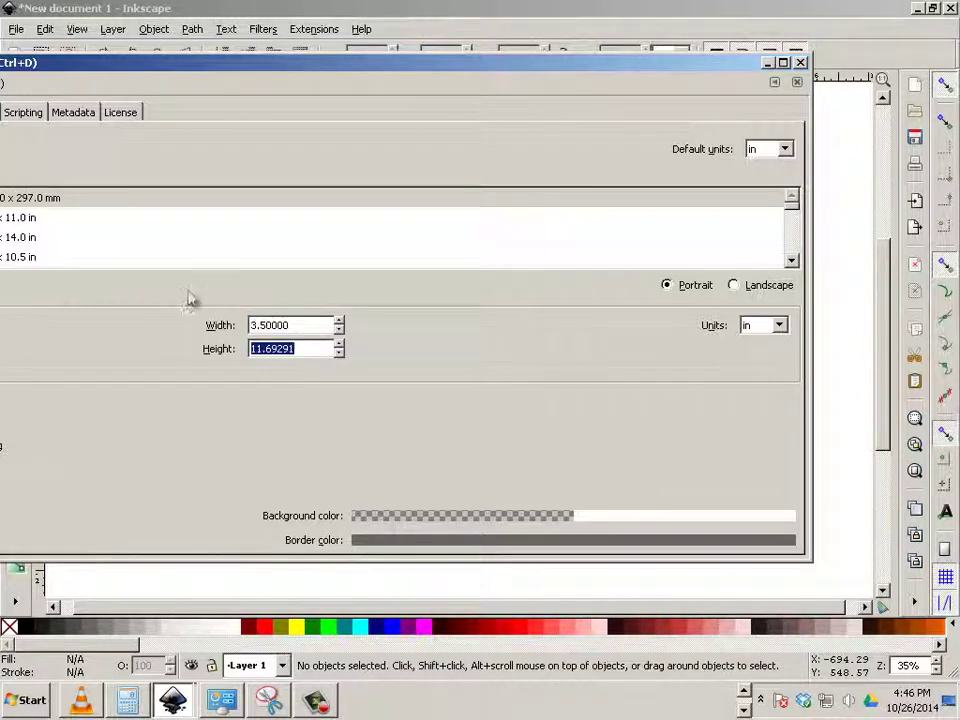
{"action": "type", "text": "5"}
{"action": "left_click", "coordinate": [295, 325]}
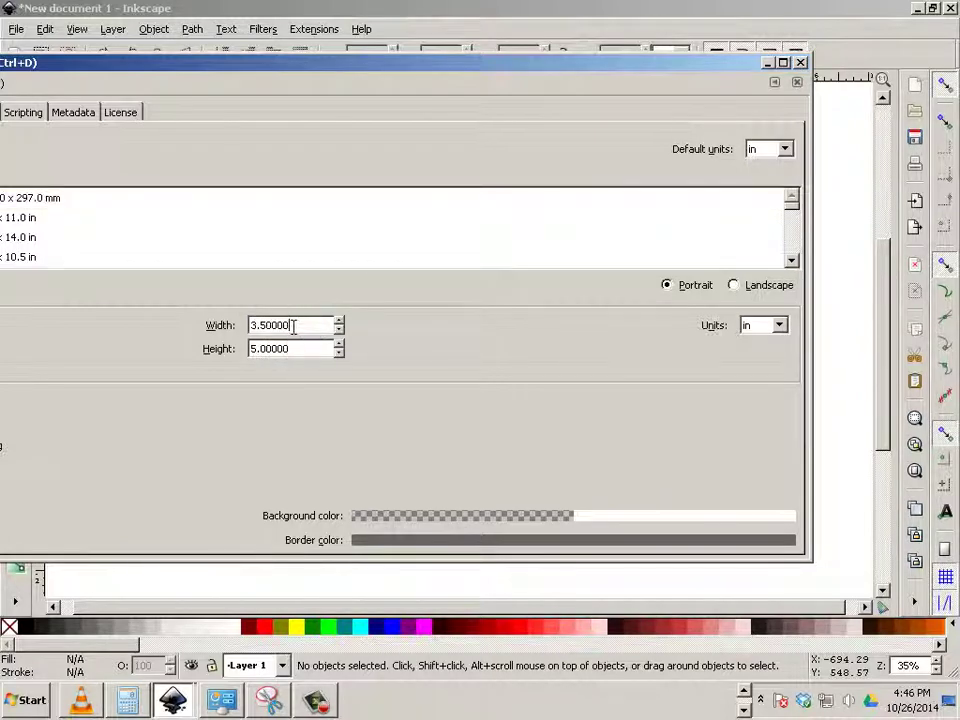
{"action": "left_click", "coordinate": [291, 348]}
{"action": "left_click", "coordinate": [800, 62]}
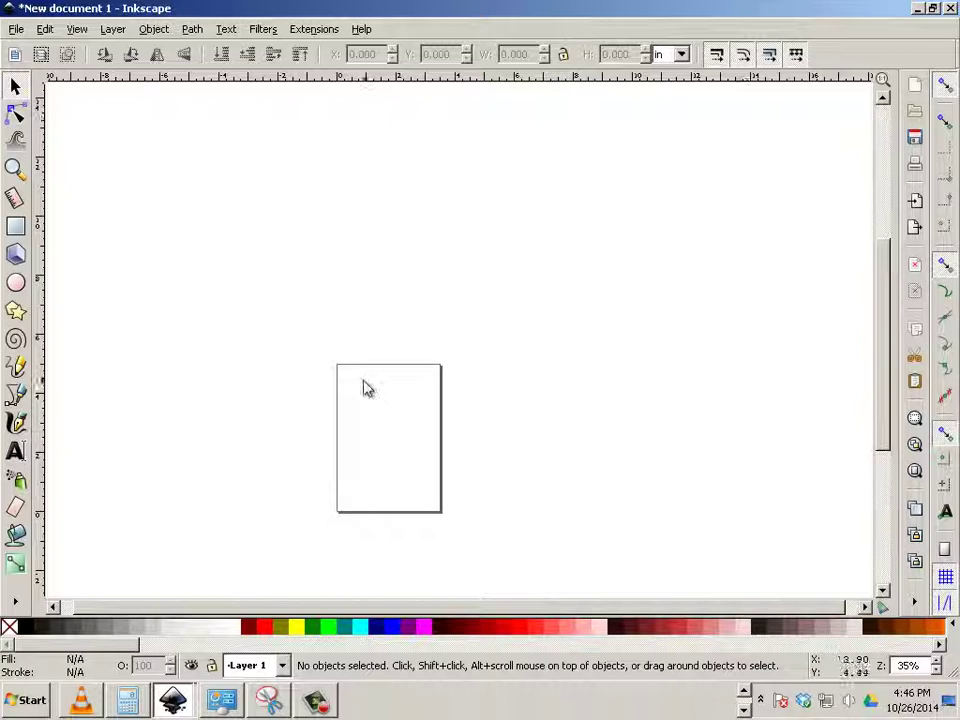
{"action": "scroll", "coordinate": [363, 388], "scroll_direction": "down", "scroll_amount": 3}
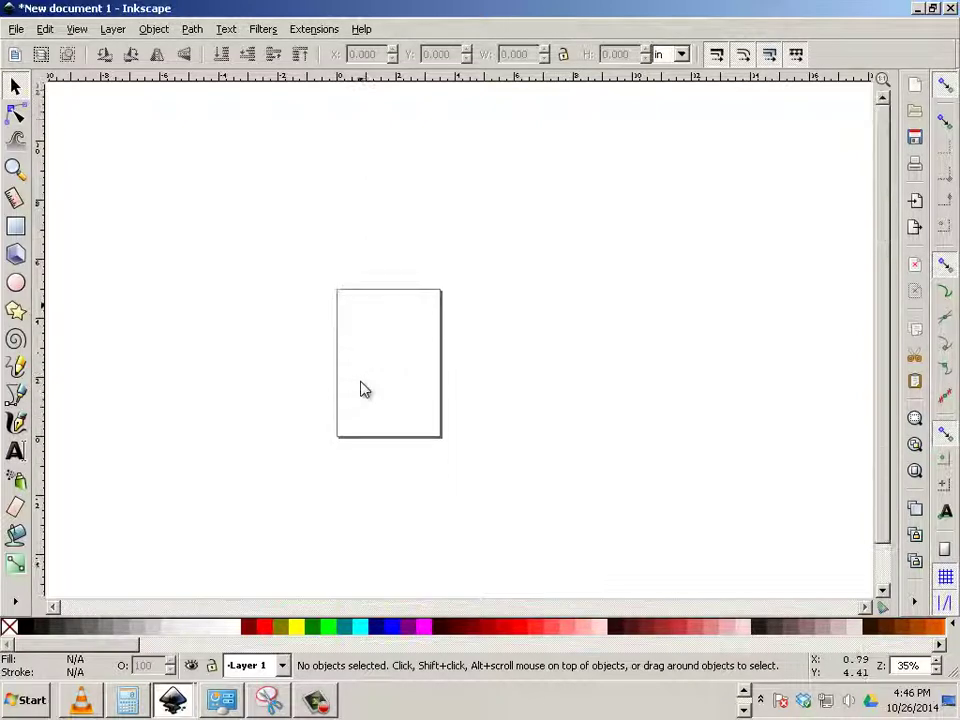
- Import the china-clipart-9izxbbAiE.jpeg image of 保護 from the Desktop
{"action": "left_click", "coordinate": [16, 30]}
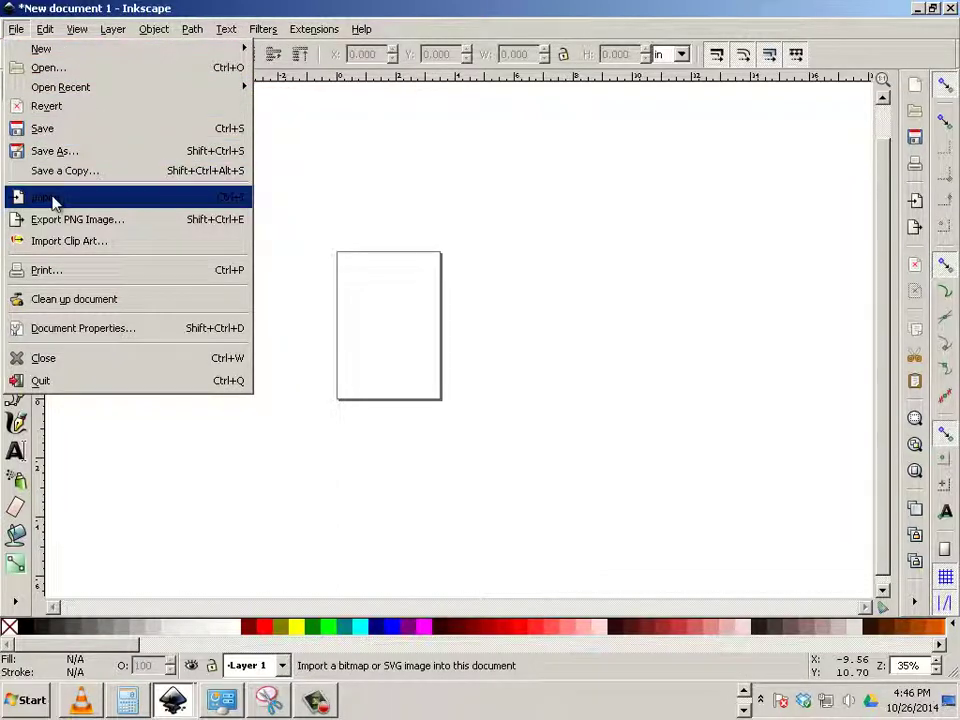
{"action": "left_click", "coordinate": [140, 198]}
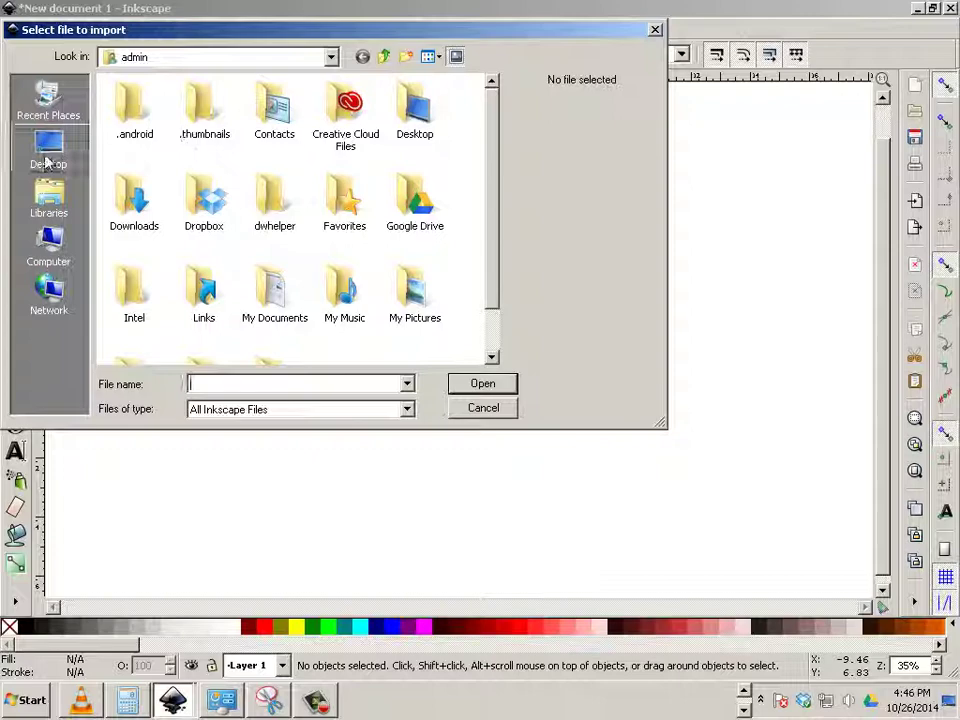
{"action": "left_click", "coordinate": [48, 150]}
{"action": "left_click", "coordinate": [253, 165]}
{"action": "scroll", "coordinate": [251, 220], "scroll_direction": "up", "scroll_amount": 15}
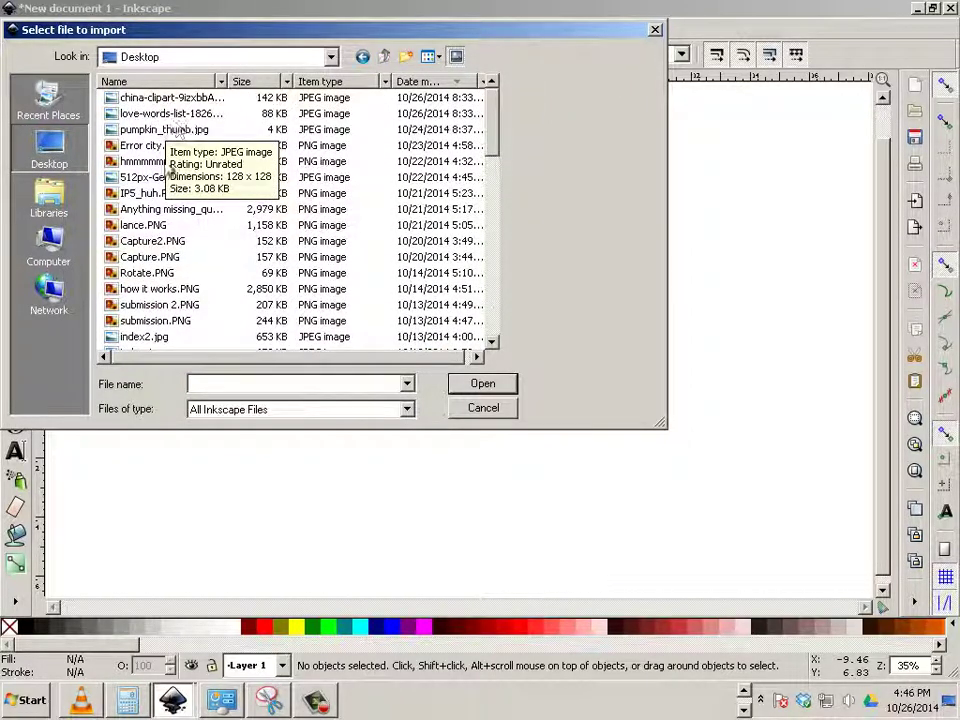
{"action": "scroll", "coordinate": [165, 150], "scroll_direction": "down", "scroll_amount": 4}
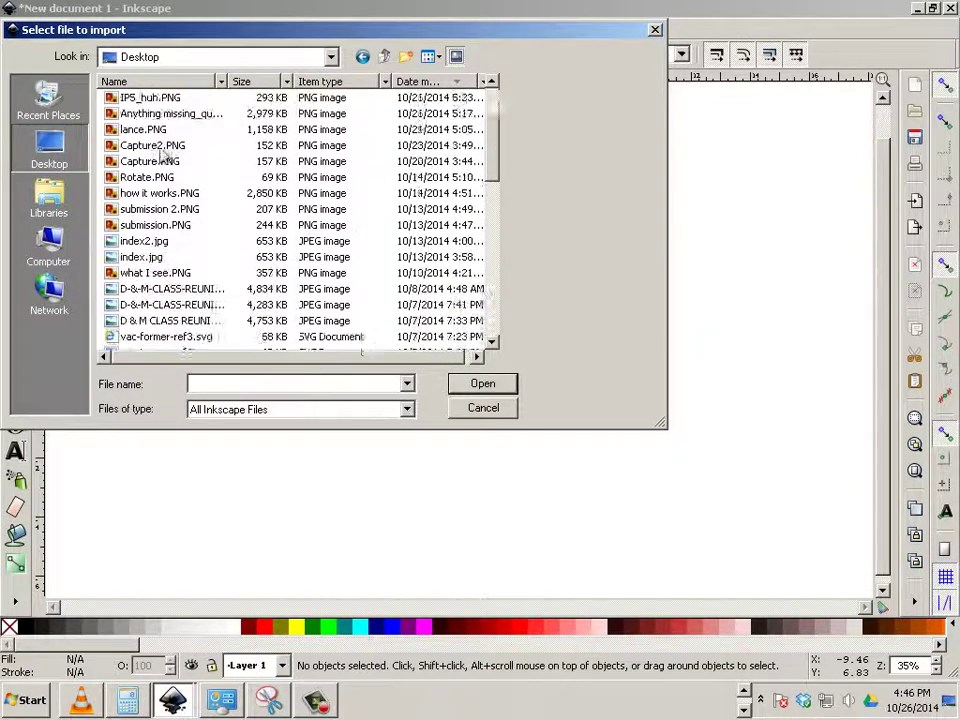
{"action": "scroll", "coordinate": [162, 155], "scroll_direction": "up", "scroll_amount": 4}
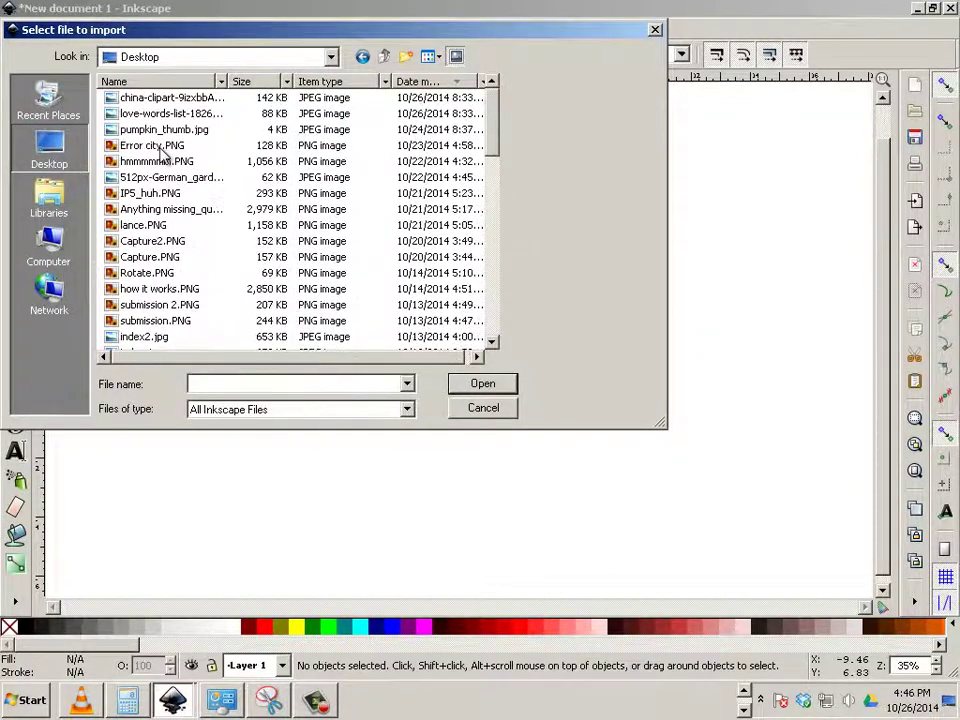
{"action": "left_click", "coordinate": [155, 116]}
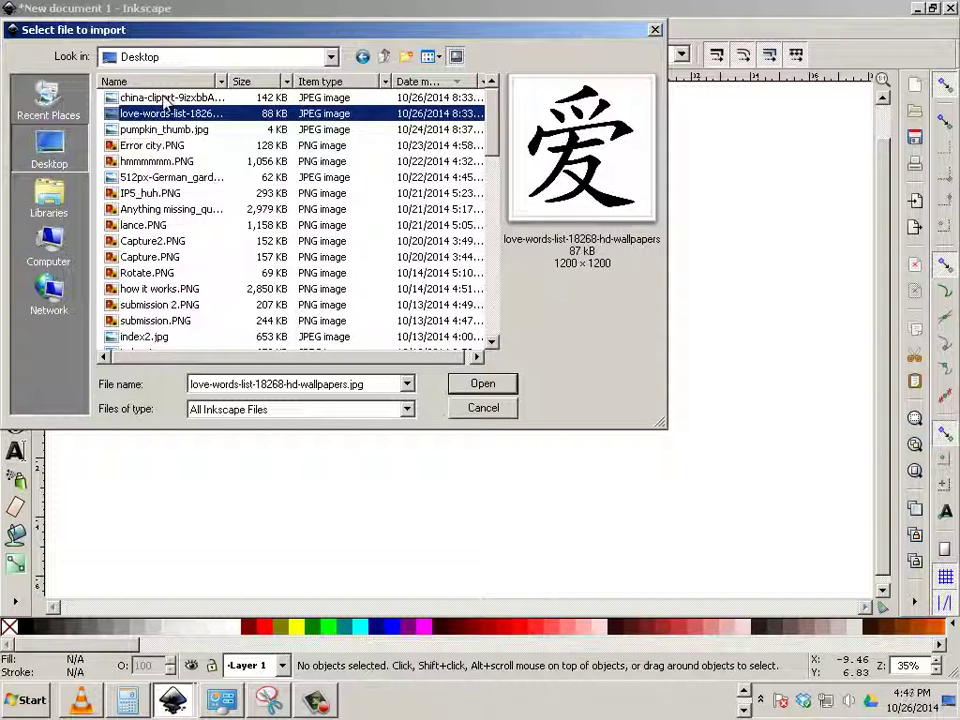
{"action": "left_click", "coordinate": [163, 99]}
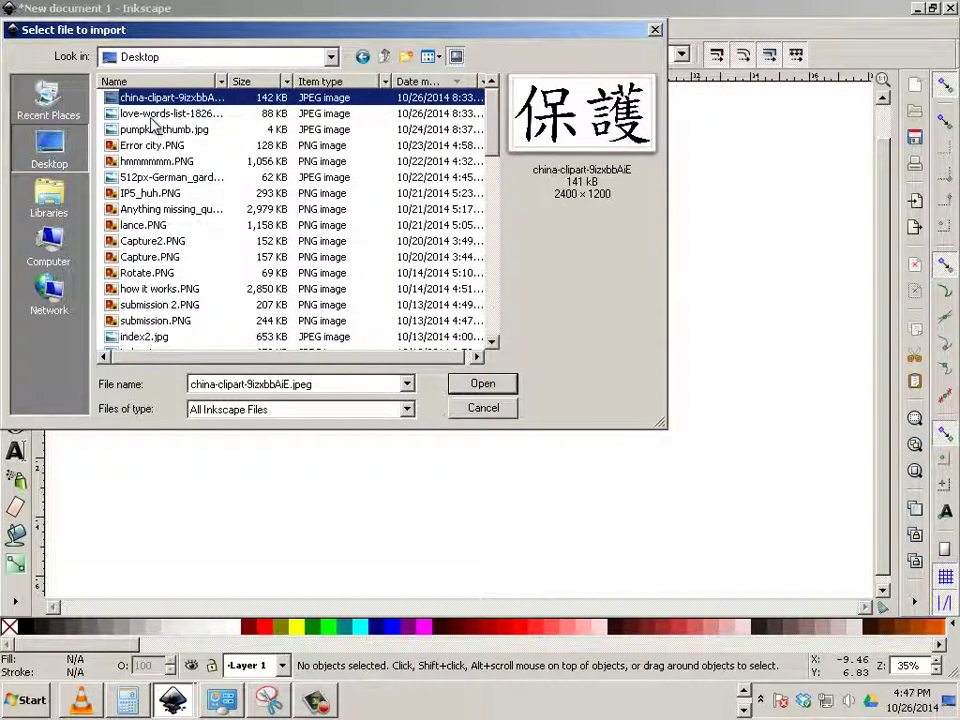
{"action": "left_click", "coordinate": [483, 384]}
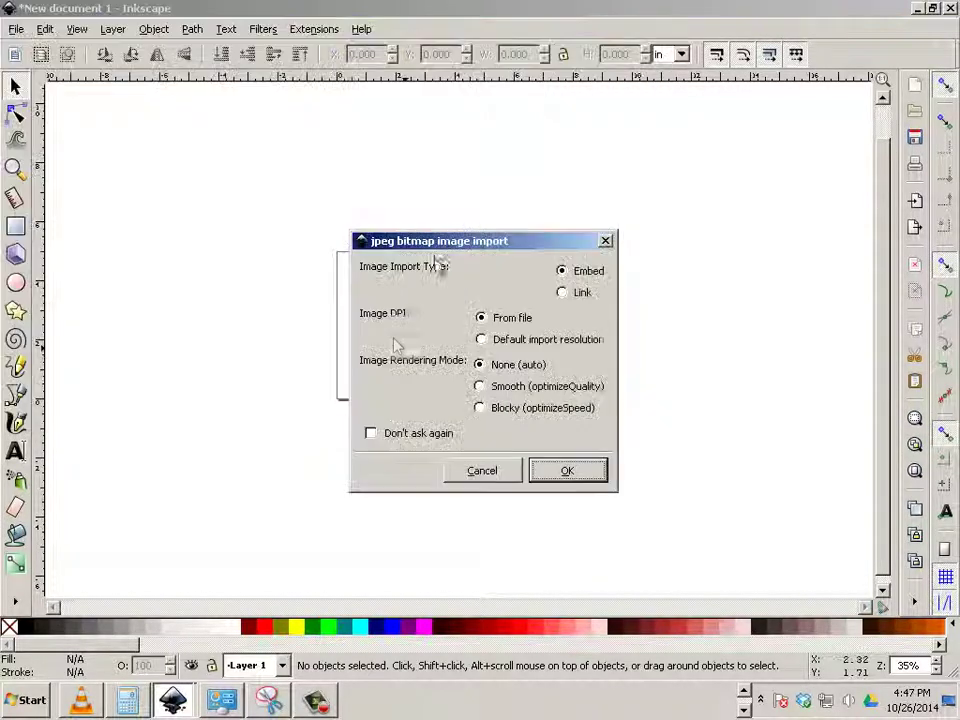
- Embed the imported 保護 image and move it up onto the page
{"action": "left_click", "coordinate": [568, 471]}
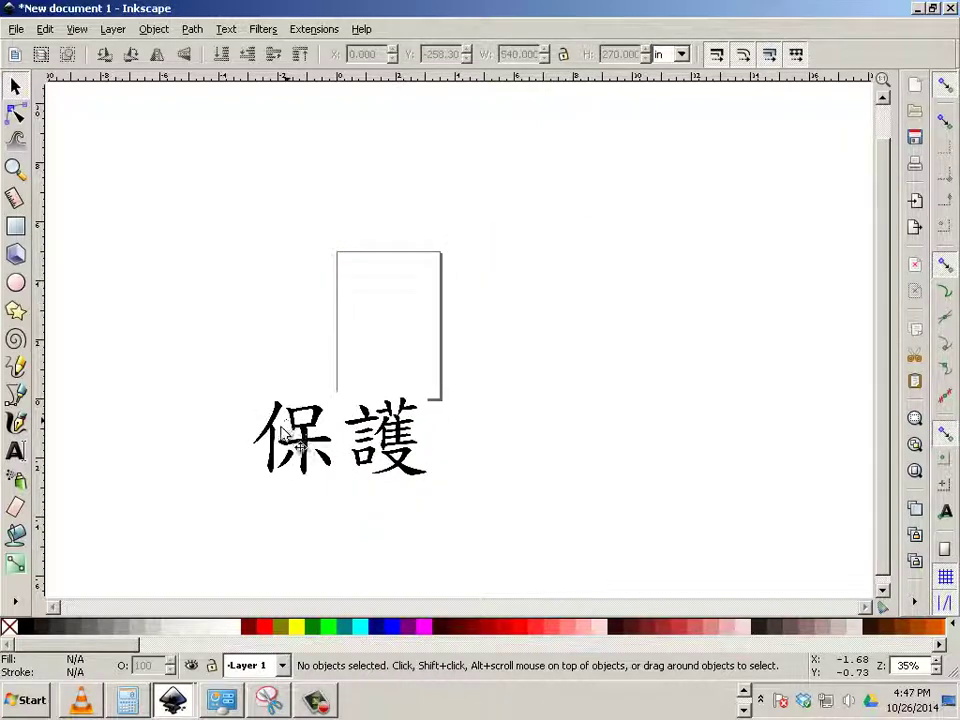
{"action": "left_click", "coordinate": [365, 470]}
{"action": "left_click_drag", "start_coordinate": [369, 486], "coordinate": [373, 362]}
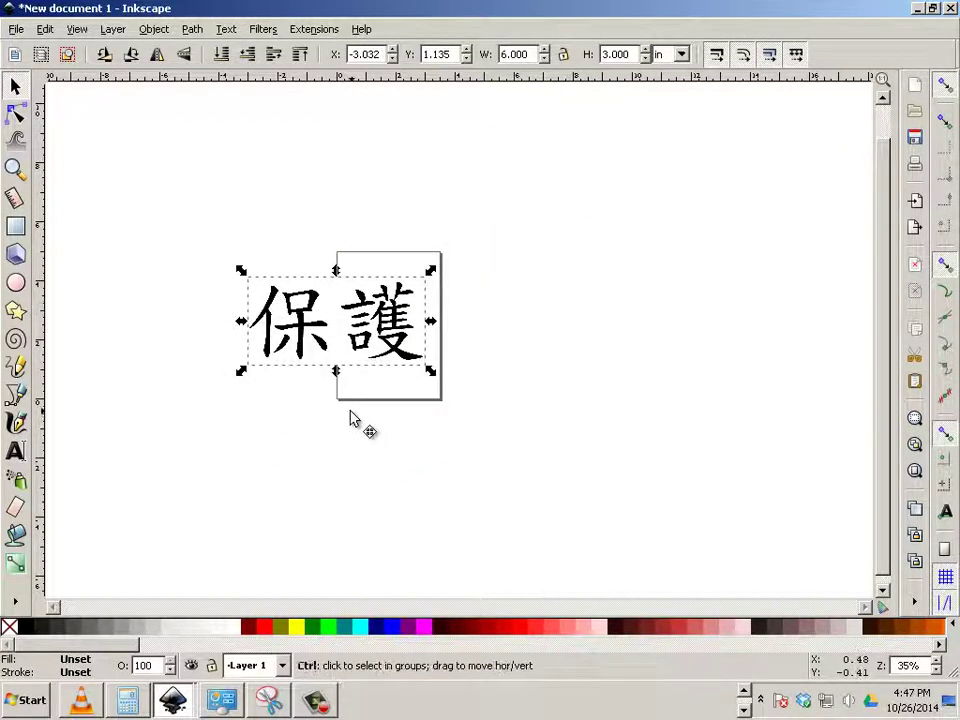
{"action": "scroll", "coordinate": [351, 420], "scroll_direction": "up", "scroll_amount": 2}
{"action": "mouse_move", "coordinate": [399, 279]}
{"action": "left_mouse_down"}
{"action": "mouse_move", "coordinate": [406, 295]}
{"action": "mouse_move", "coordinate": [413, 286]}
{"action": "left_mouse_up"}
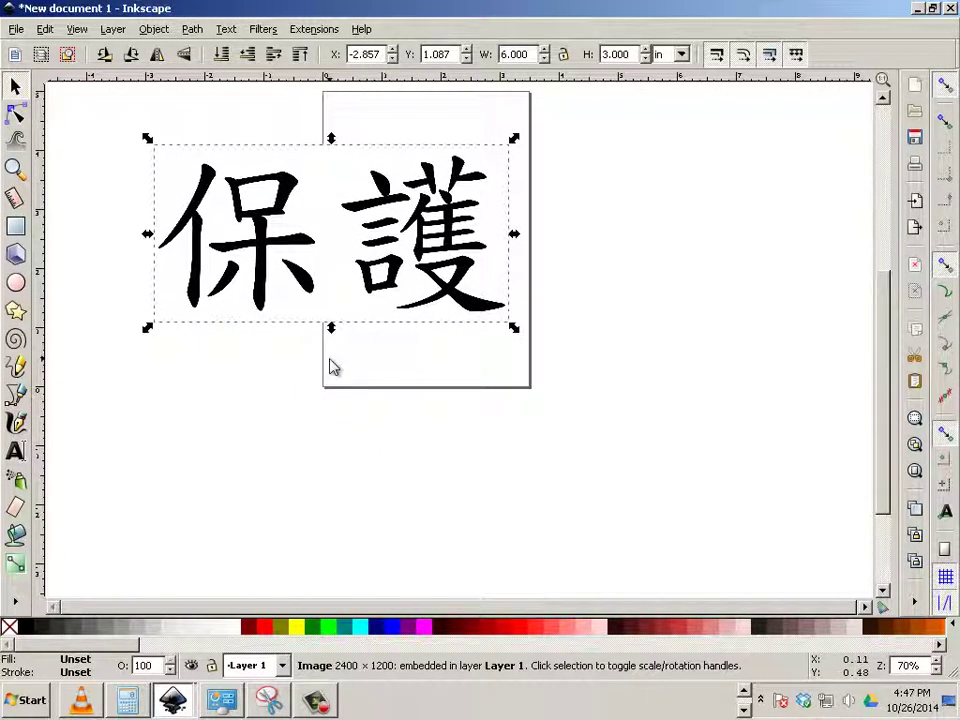
- Lock width/height and scale the image proportionally to about 6.8 × 3.4 inches over the page
{"action": "left_click", "coordinate": [565, 56]}
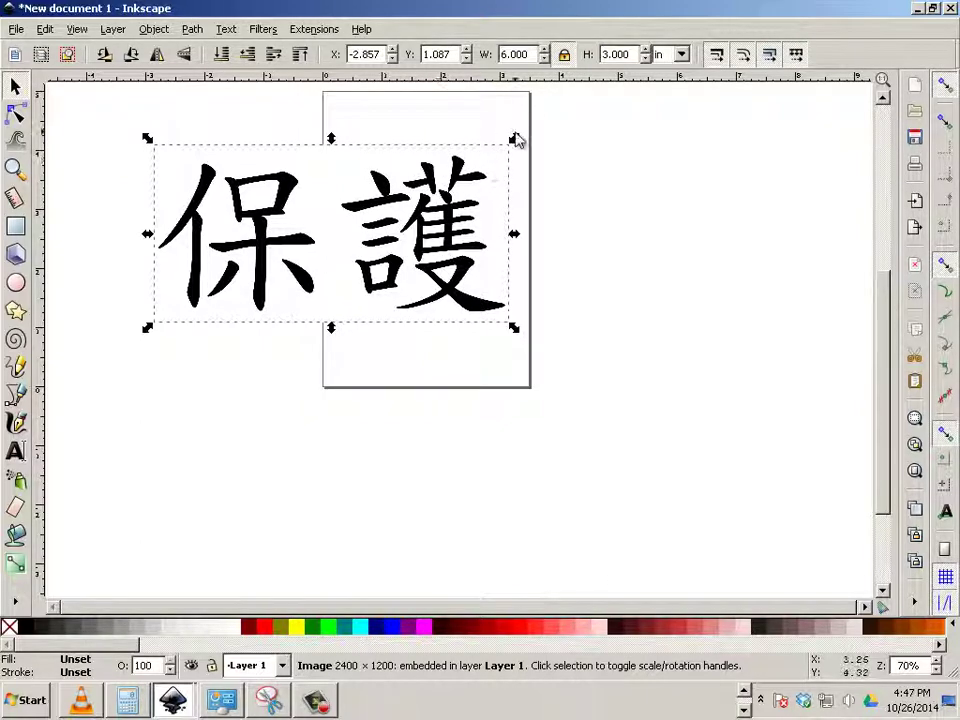
{"action": "left_click_drag", "start_coordinate": [514, 138], "coordinate": [603, 97]}
{"action": "left_click_drag", "start_coordinate": [522, 187], "coordinate": [468, 202]}
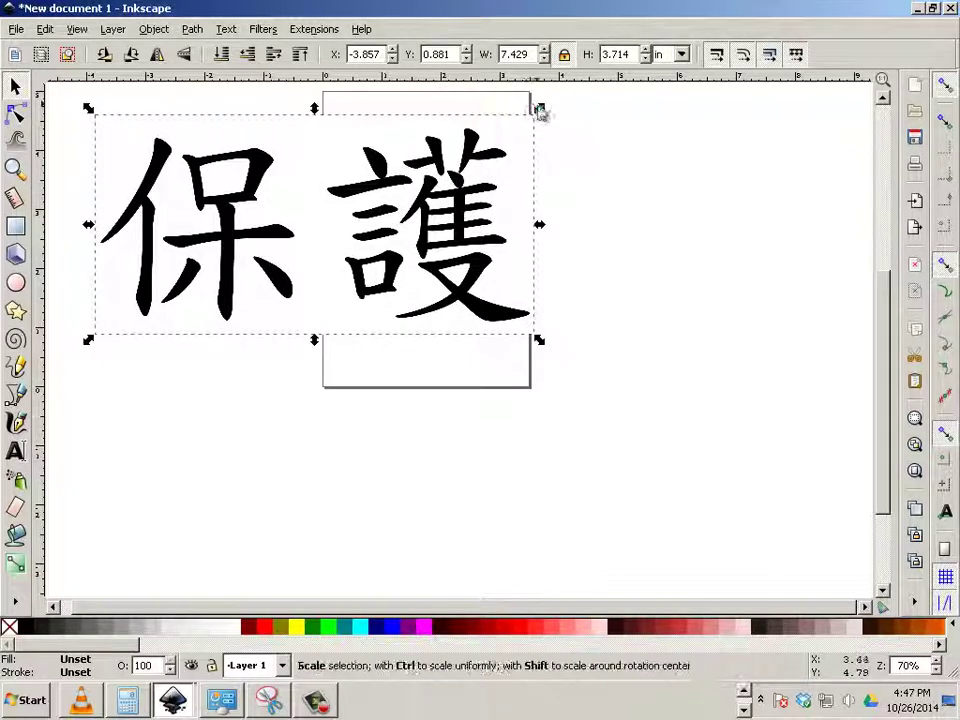
{"action": "left_click_drag", "start_coordinate": [538, 111], "coordinate": [502, 128]}
{"action": "left_click_drag", "start_coordinate": [451, 220], "coordinate": [473, 210]}
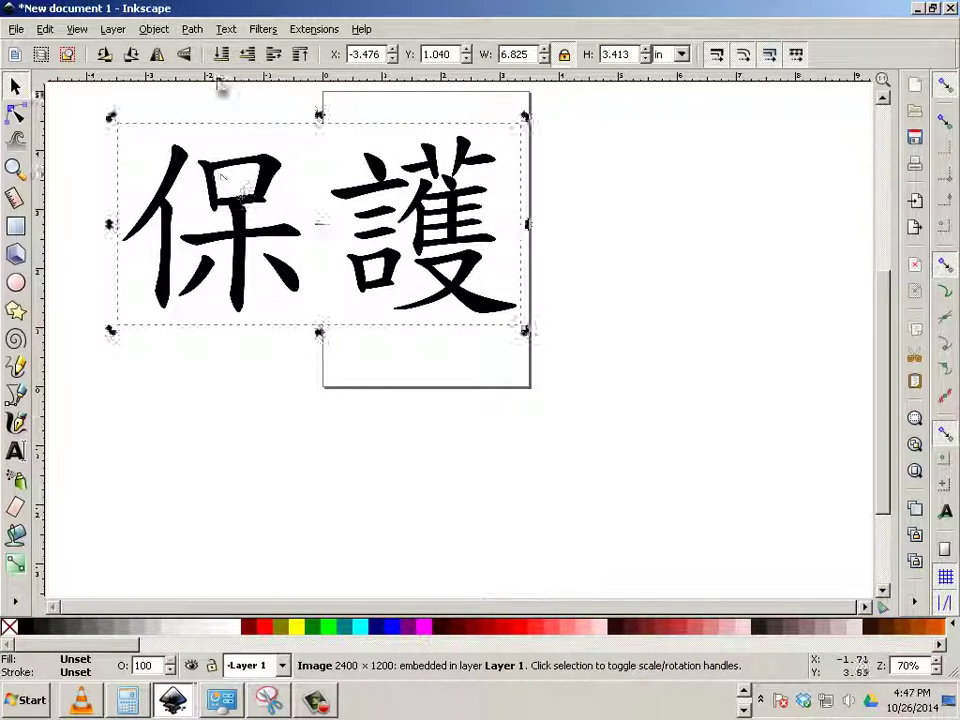
{"action": "left_click", "coordinate": [152, 29]}
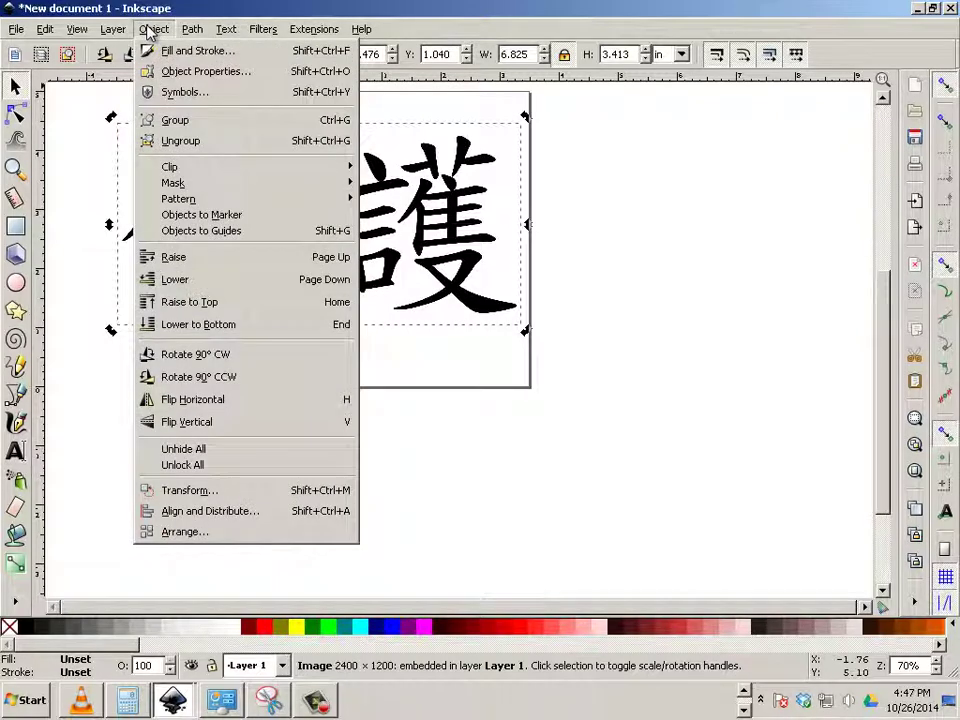
- Trace the bitmap into a black 保護 path without background and move it below the original
{"action": "mouse_move", "coordinate": [206, 36]}
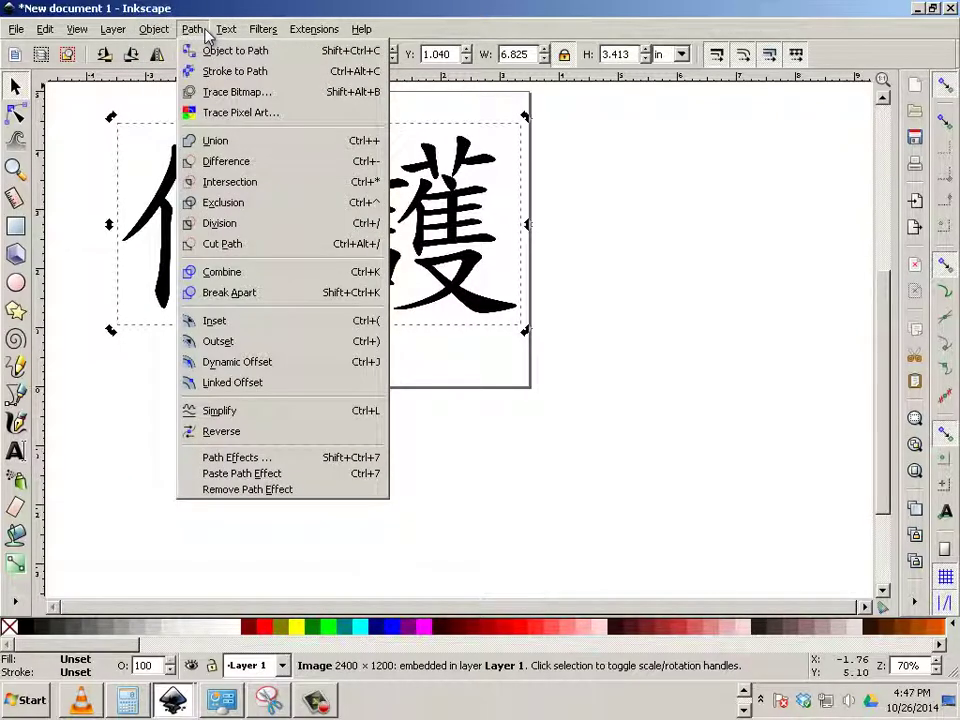
{"action": "left_click", "coordinate": [205, 93]}
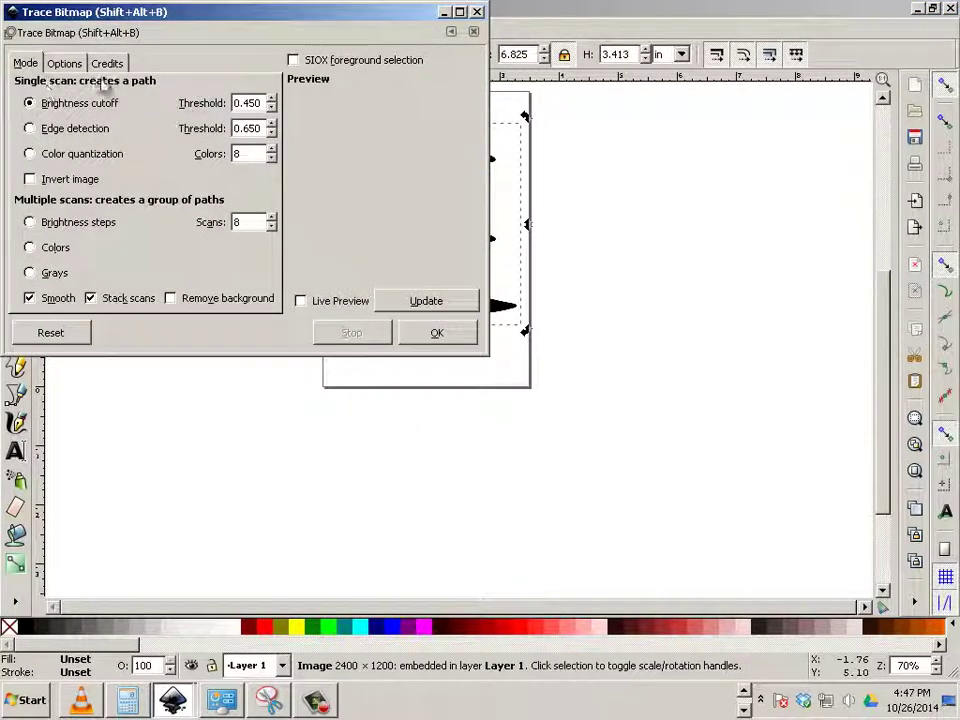
{"action": "left_click", "coordinate": [300, 300]}
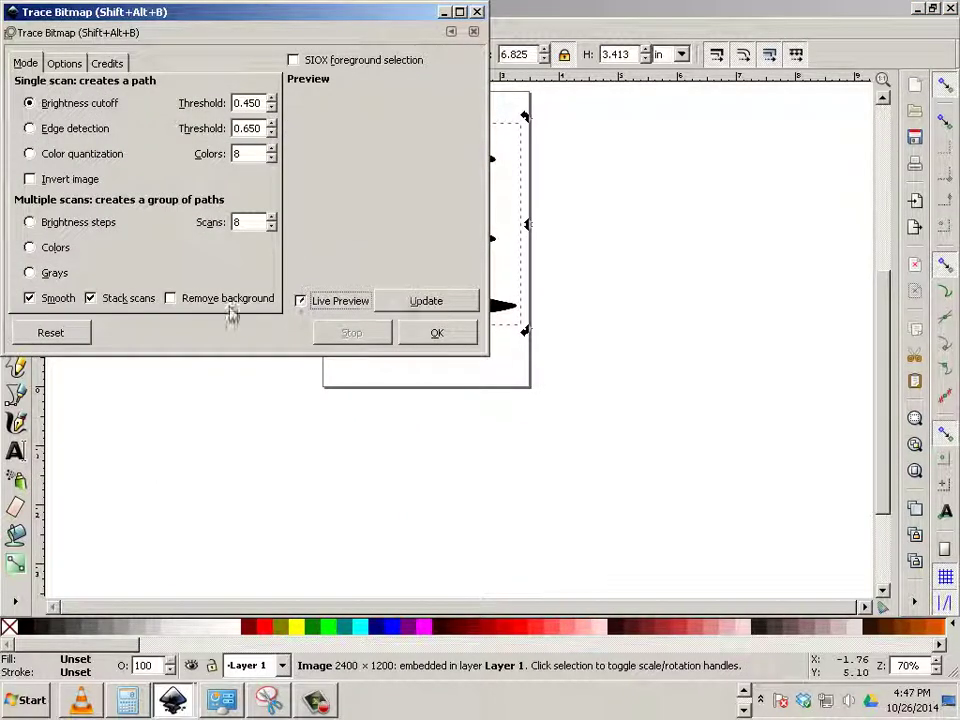
{"action": "left_click", "coordinate": [171, 300]}
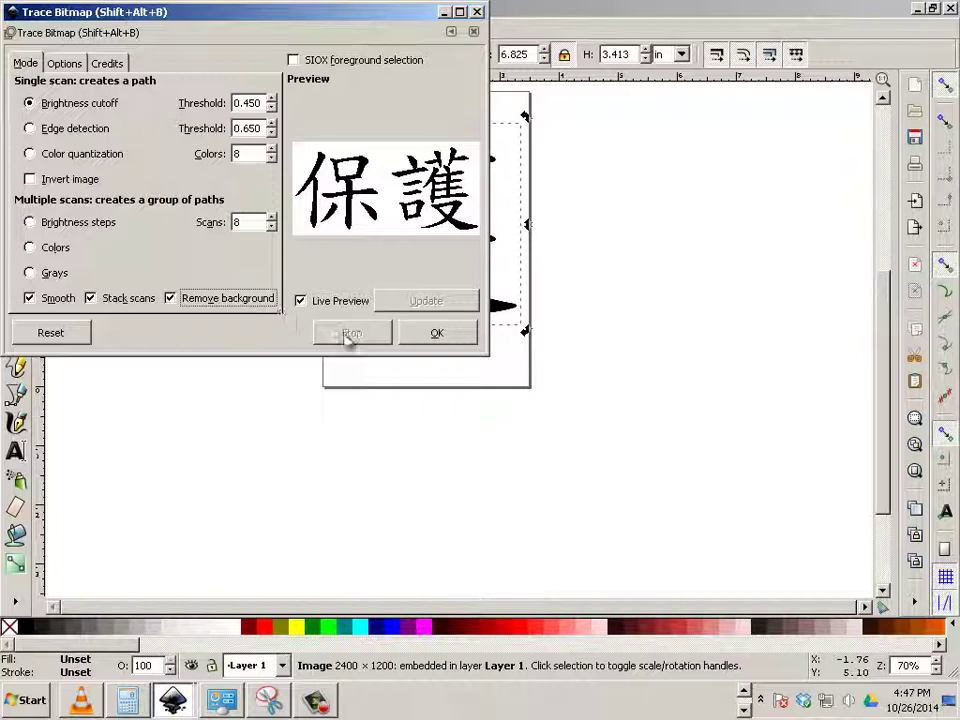
{"action": "left_click", "coordinate": [459, 340]}
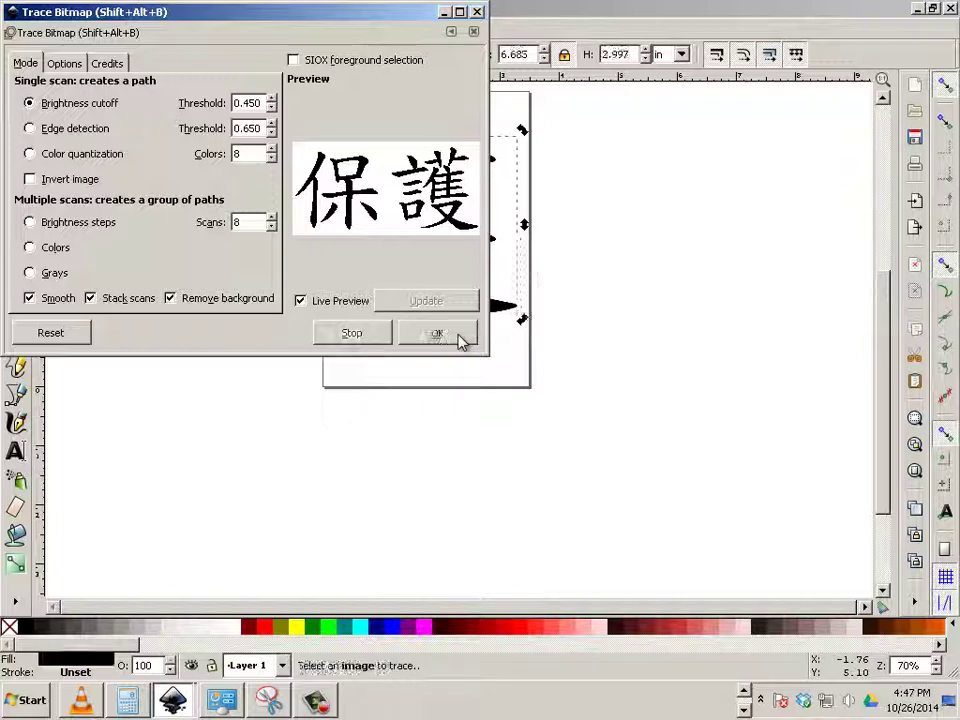
{"action": "left_click", "coordinate": [478, 12]}
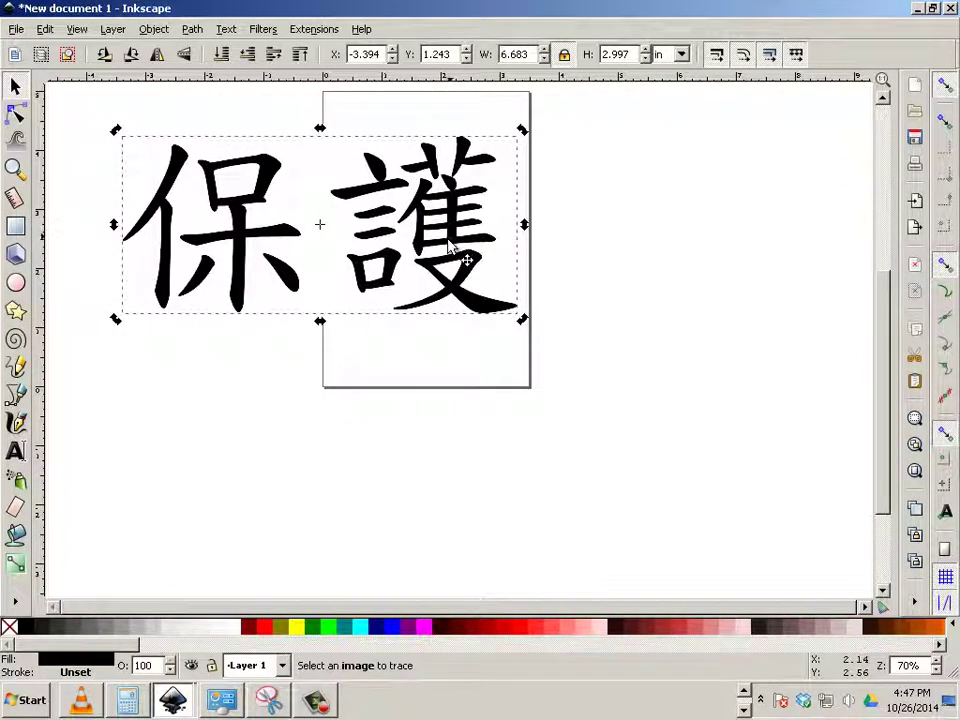
{"action": "left_click_drag", "start_coordinate": [444, 233], "coordinate": [441, 450]}
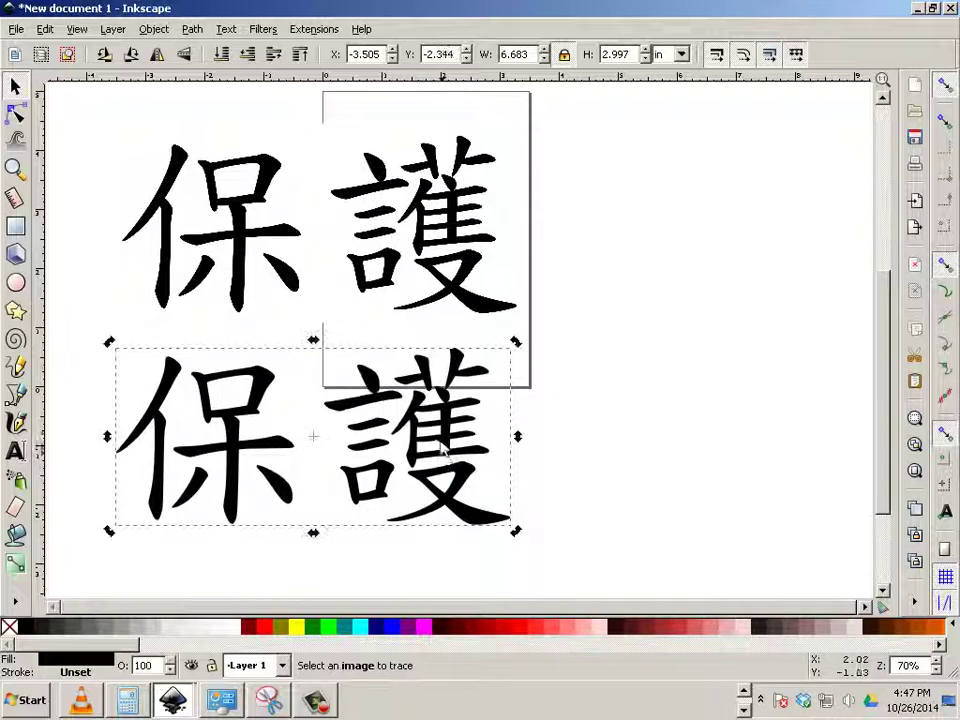
- Switch to Outline display, delete the original bitmap, and move the traced path onto the page
{"action": "left_click", "coordinate": [76, 29]}
{"action": "mouse_move", "coordinate": [89, 68]}
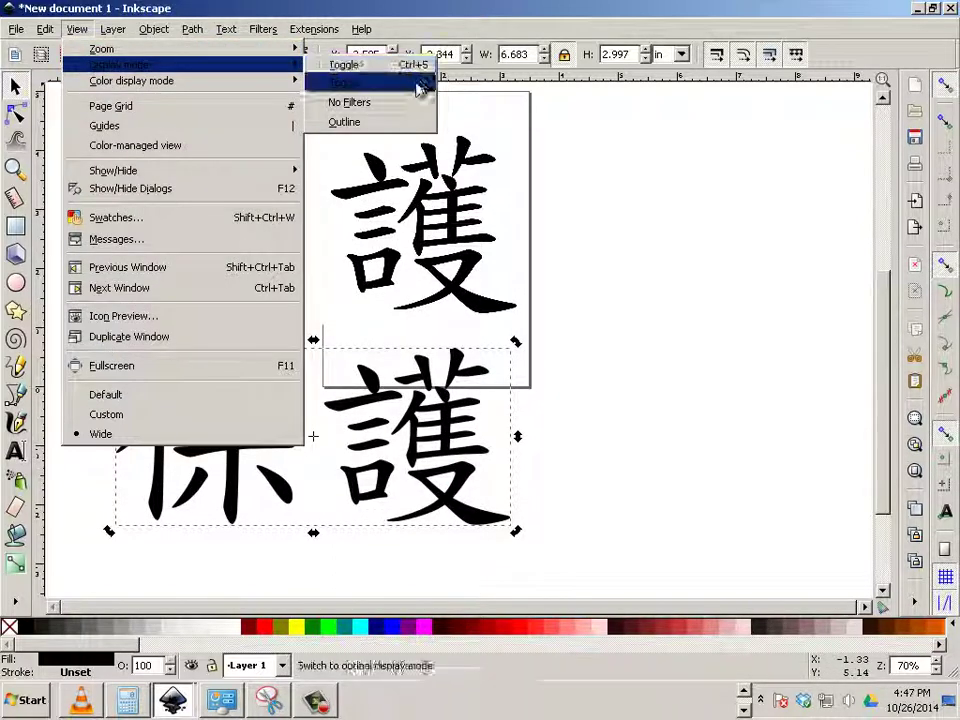
{"action": "left_click", "coordinate": [401, 122]}
{"action": "left_click", "coordinate": [403, 274]}
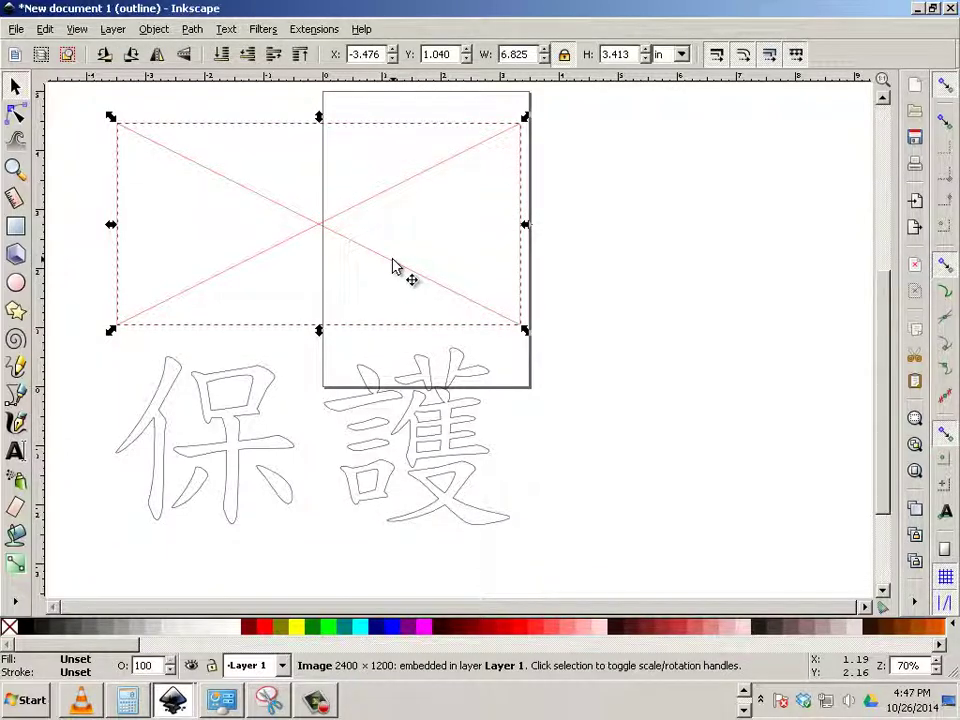
{"action": "key", "text": "Delete"}
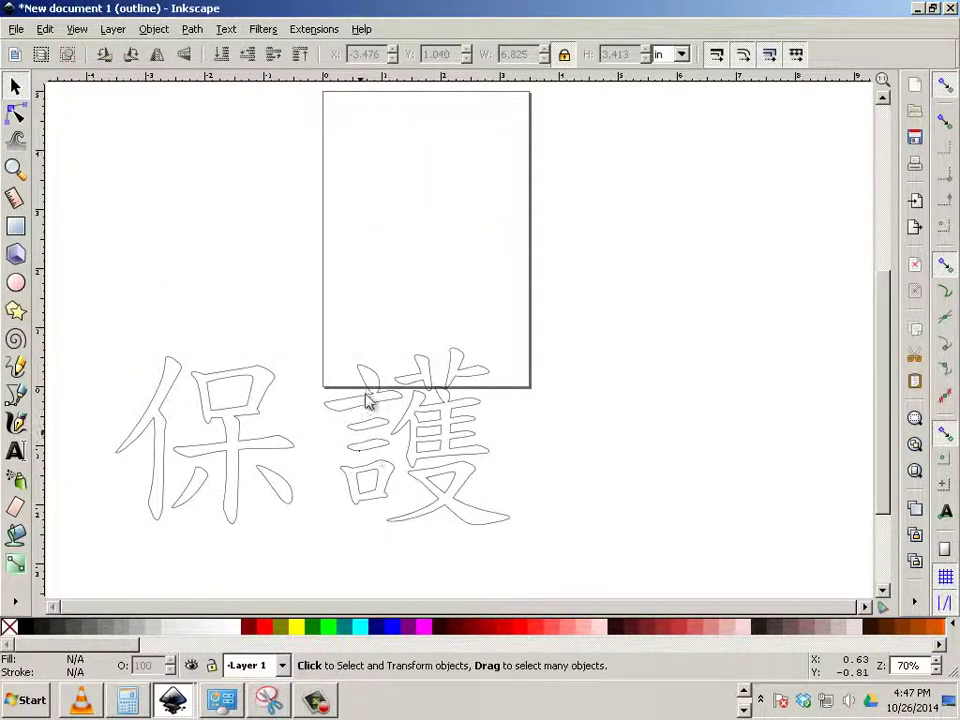
{"action": "left_click_drag", "start_coordinate": [366, 400], "coordinate": [372, 236]}
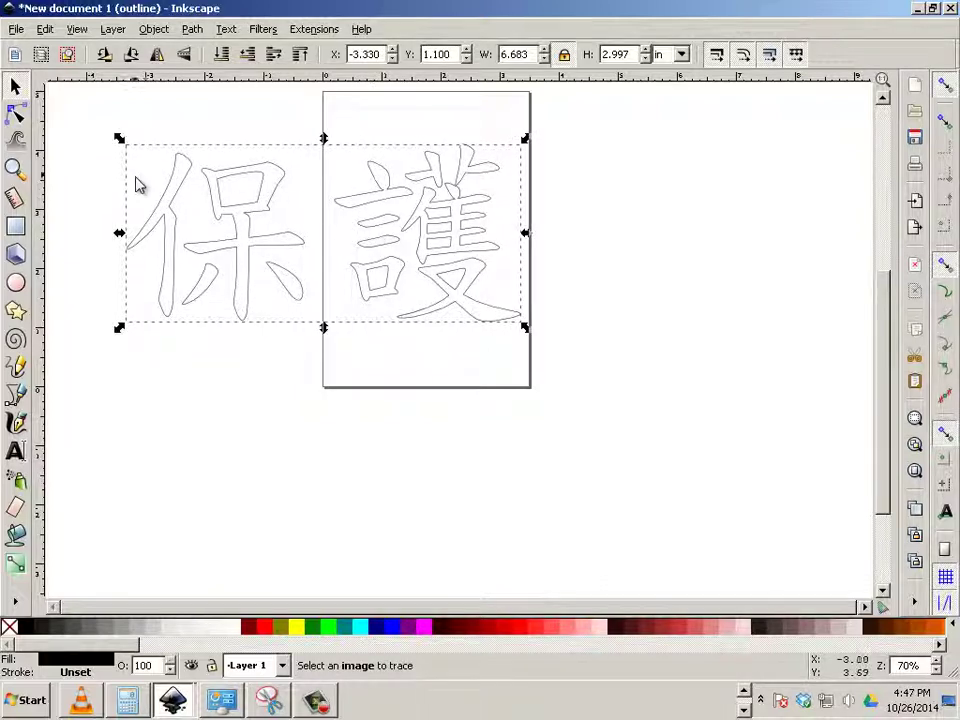
- Break the traced path apart and delete all pieces of the 保 character
{"action": "left_click", "coordinate": [154, 29]}
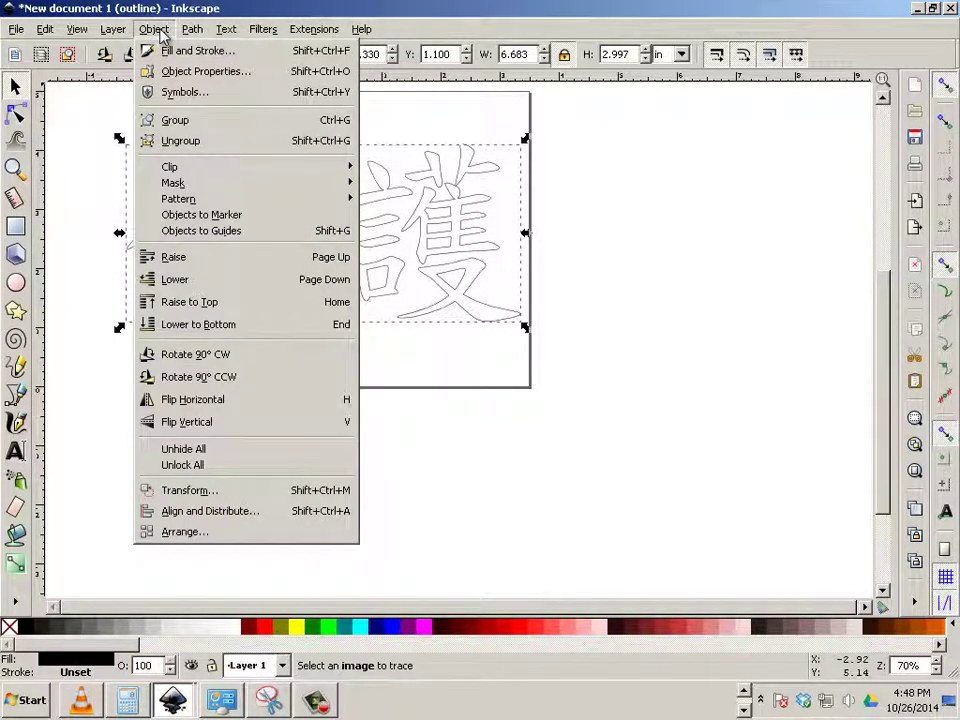
{"action": "left_click", "coordinate": [174, 144]}
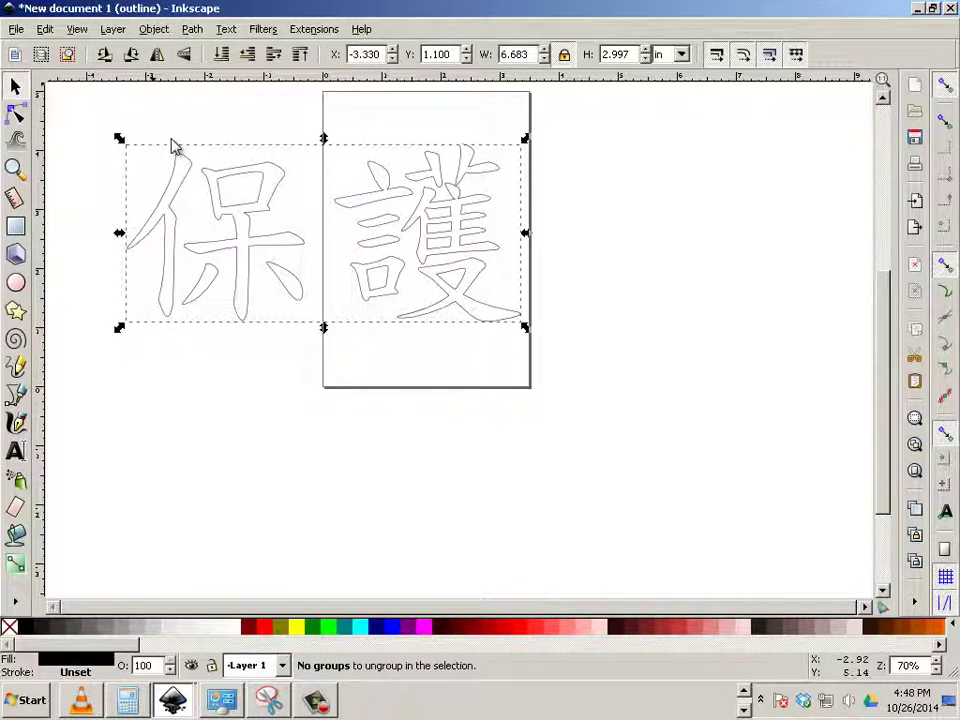
{"action": "left_click", "coordinate": [154, 29]}
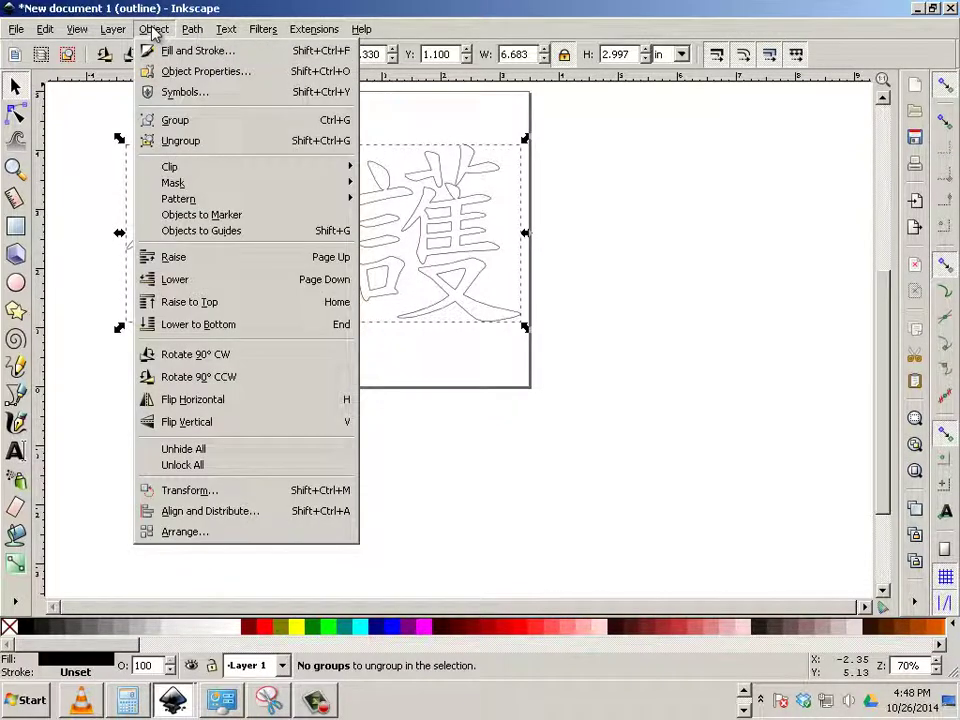
{"action": "mouse_move", "coordinate": [190, 29]}
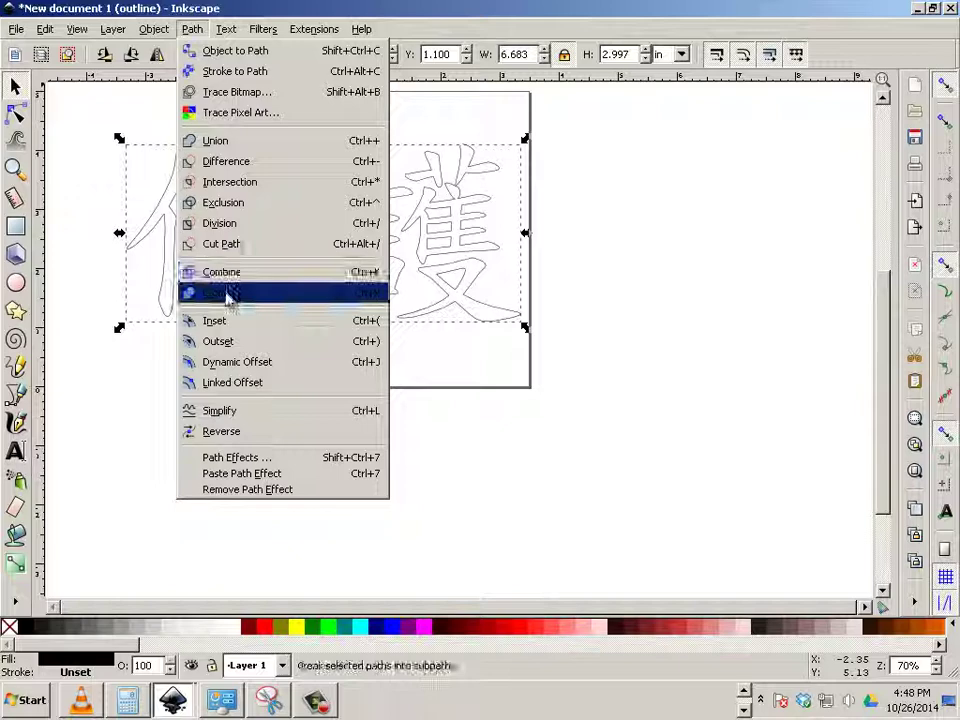
{"action": "left_click", "coordinate": [245, 293]}
{"action": "left_click", "coordinate": [308, 410]}
{"action": "left_click_drag", "start_coordinate": [314, 390], "coordinate": [118, 150]}
{"action": "key", "text": "Delete"}
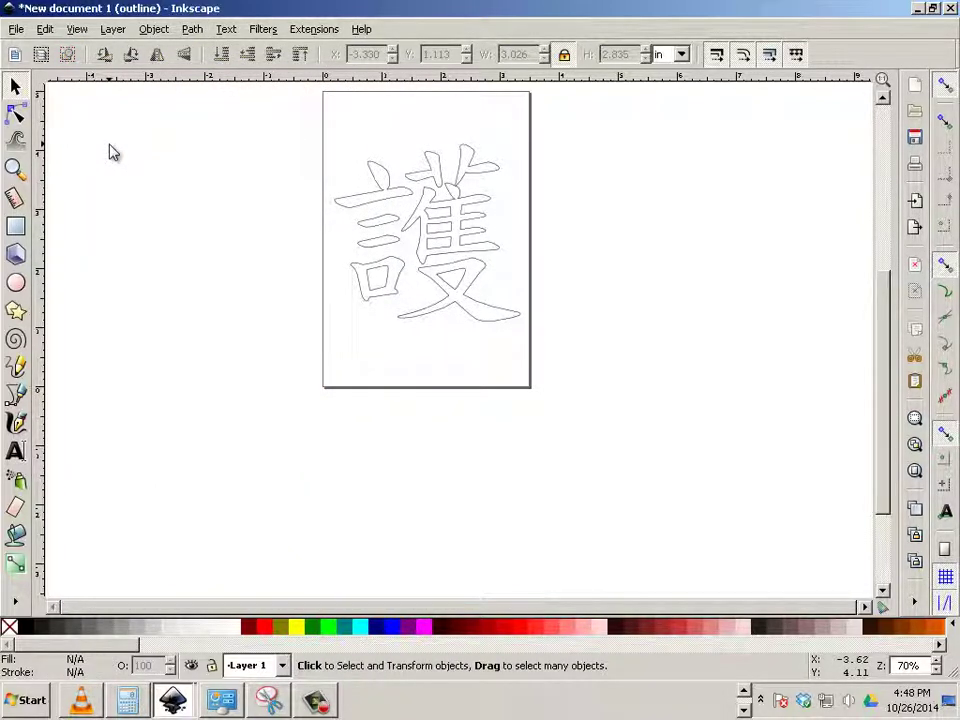
- Combine the pieces of 護 into one 3.150 × 2.997-inch path and select it
{"action": "left_click_drag", "start_coordinate": [214, 390], "coordinate": [655, 112]}
{"action": "left_click", "coordinate": [190, 30]}
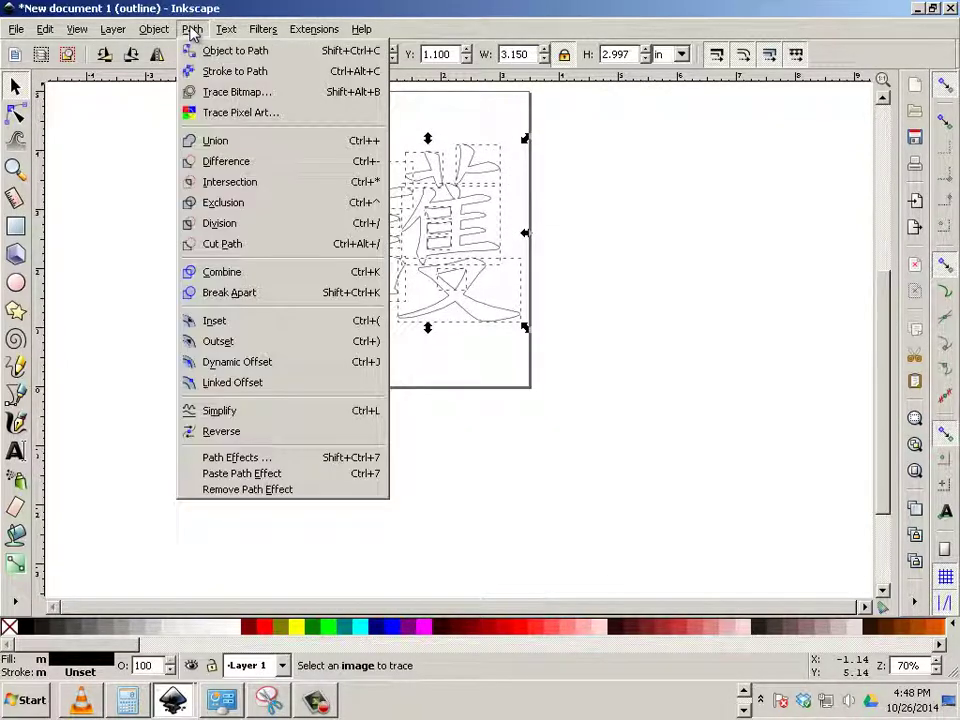
{"action": "left_click", "coordinate": [237, 272]}
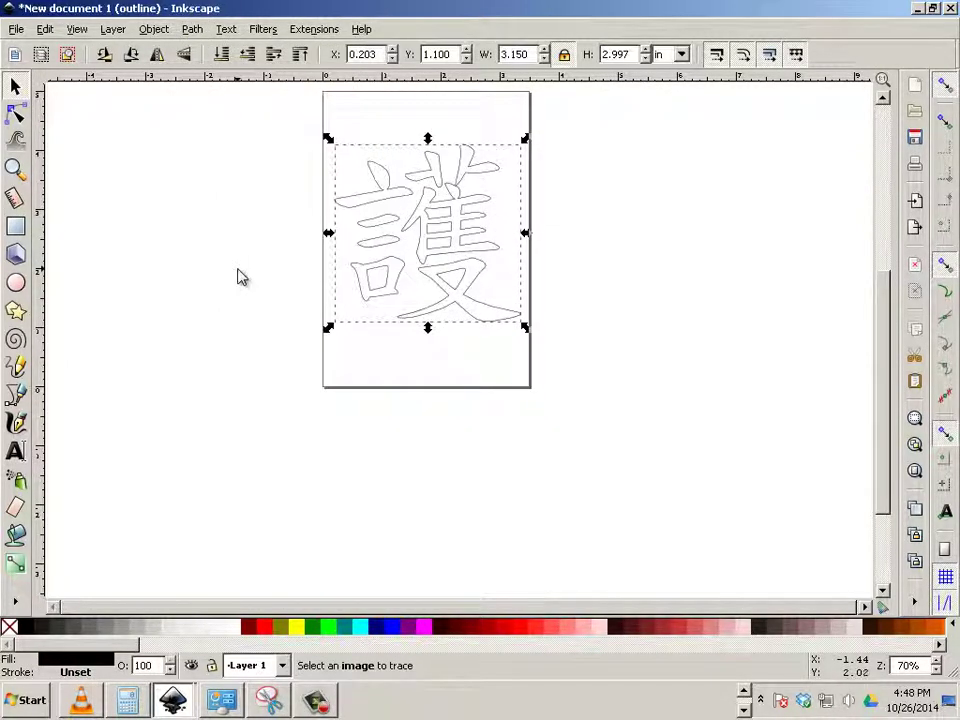
{"action": "left_click", "coordinate": [229, 270]}
{"action": "left_click", "coordinate": [362, 270]}
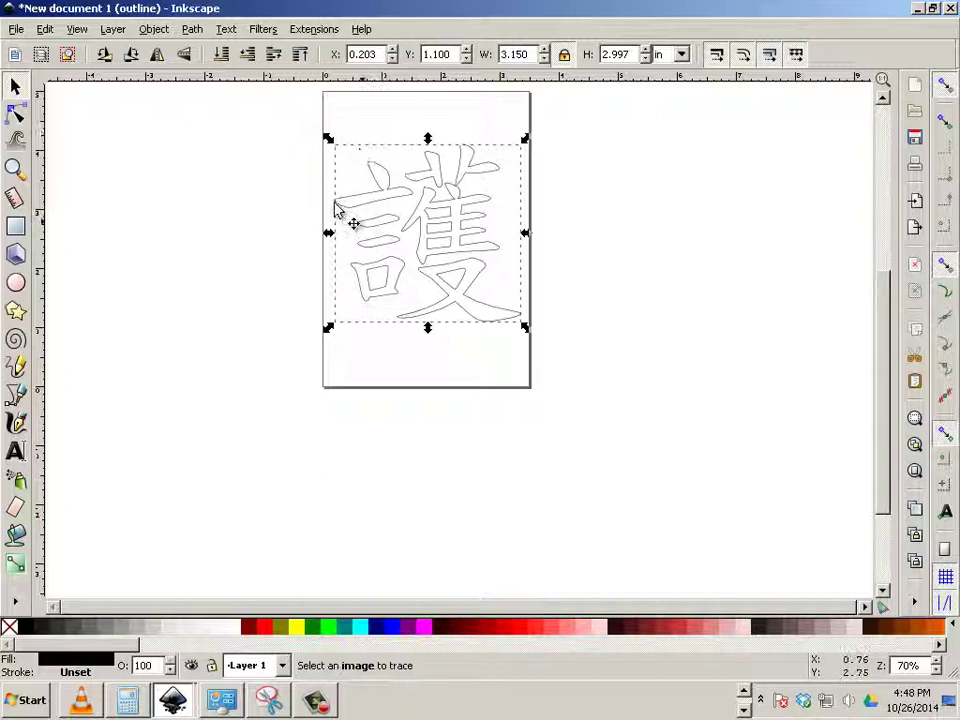
- Rename Layer 1 to 'Word' in the Layers panel
{"action": "left_click", "coordinate": [112, 29]}
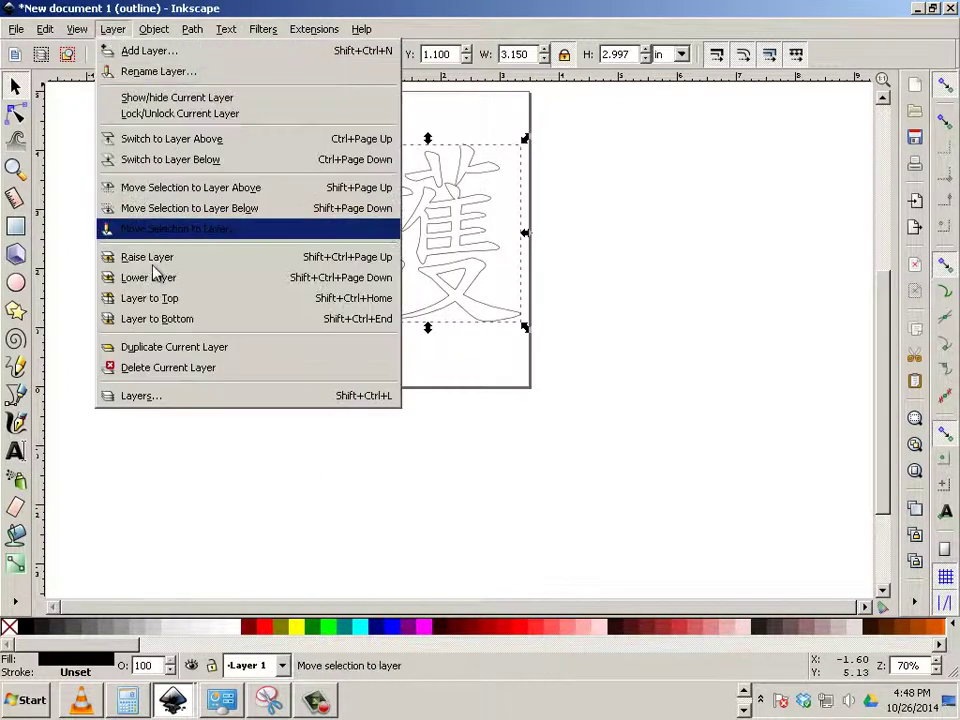
{"action": "left_click", "coordinate": [165, 396]}
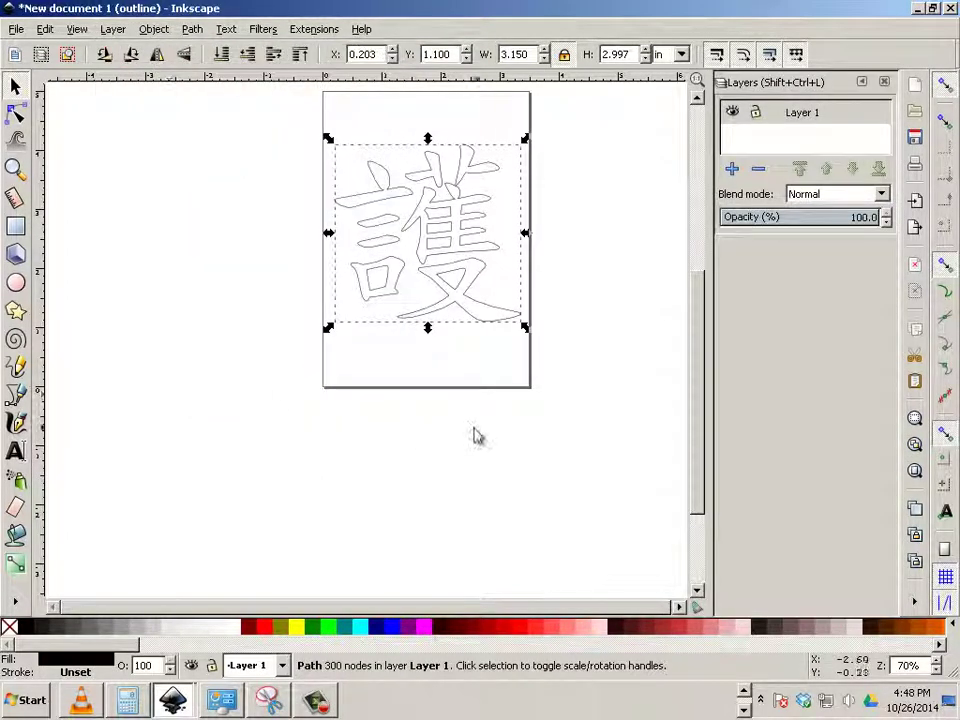
{"action": "left_click", "coordinate": [815, 123]}
{"action": "left_click", "coordinate": [813, 114]}
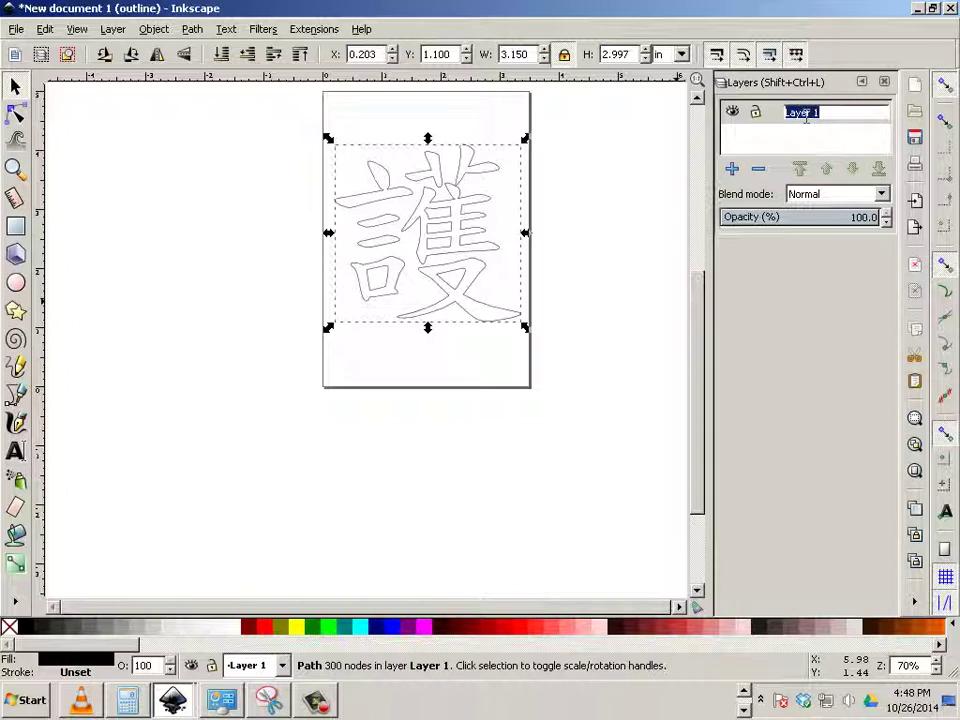
{"action": "type", "text": "Word"}
{"action": "key", "text": "Return"}
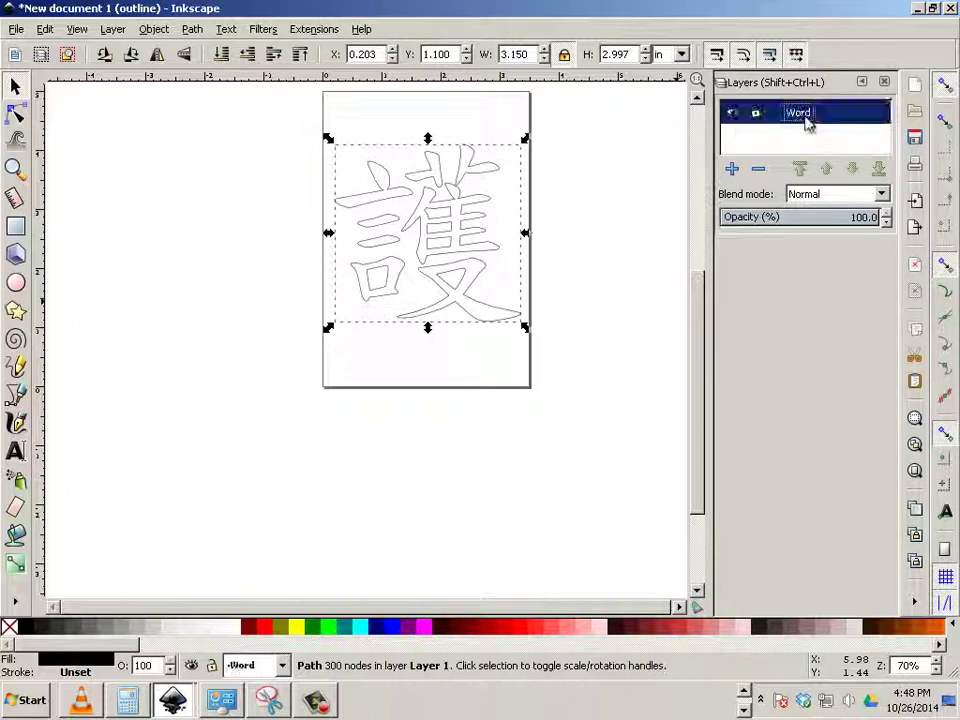
- Add a 'Background' layer and keep the Word layer above it
{"action": "left_click", "coordinate": [732, 169]}
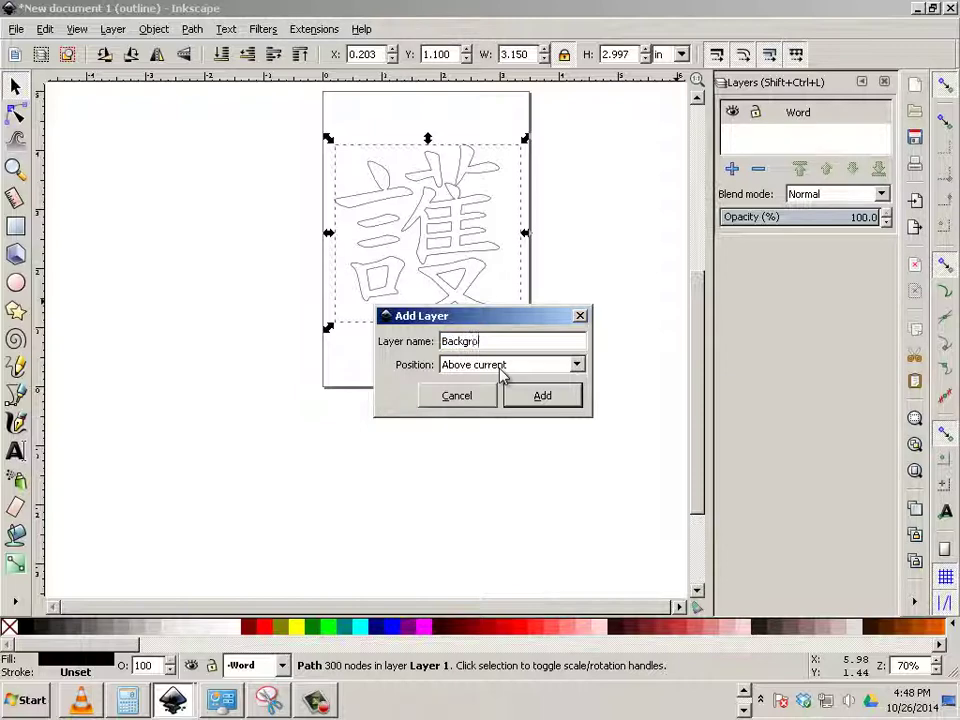
{"action": "type", "text": "Background"}
{"action": "key", "text": "Return"}
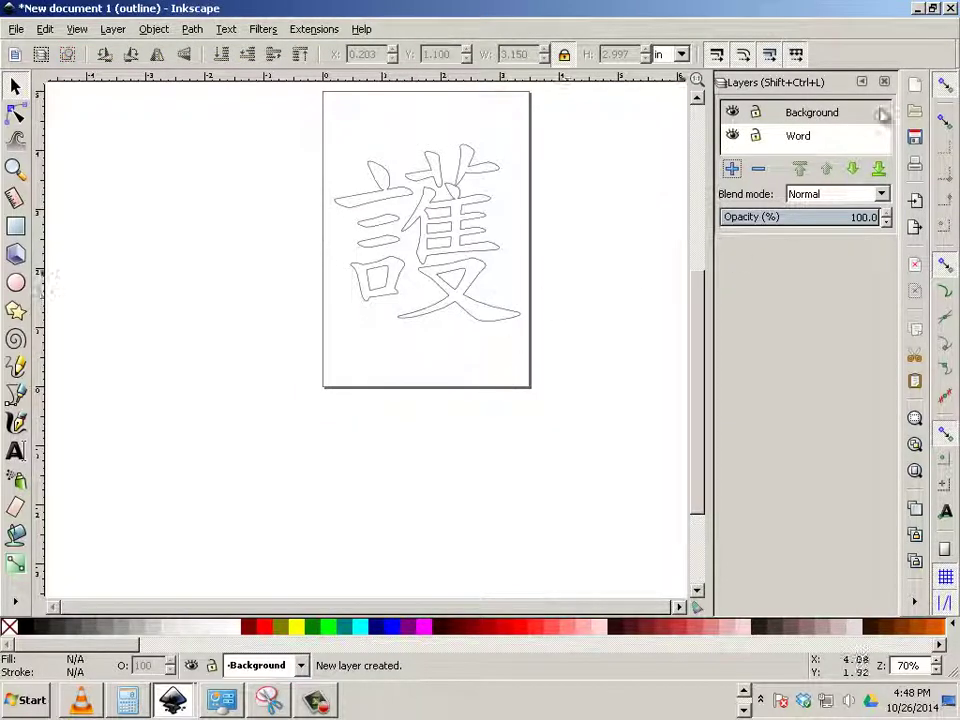
{"action": "left_click", "coordinate": [815, 139]}
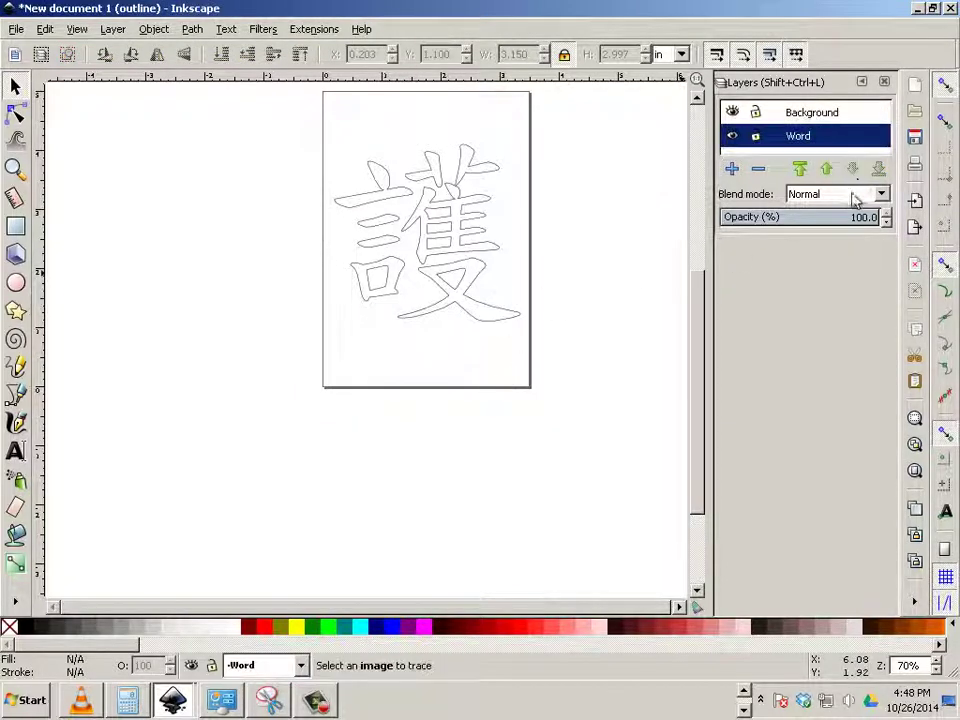
{"action": "left_click", "coordinate": [800, 170]}
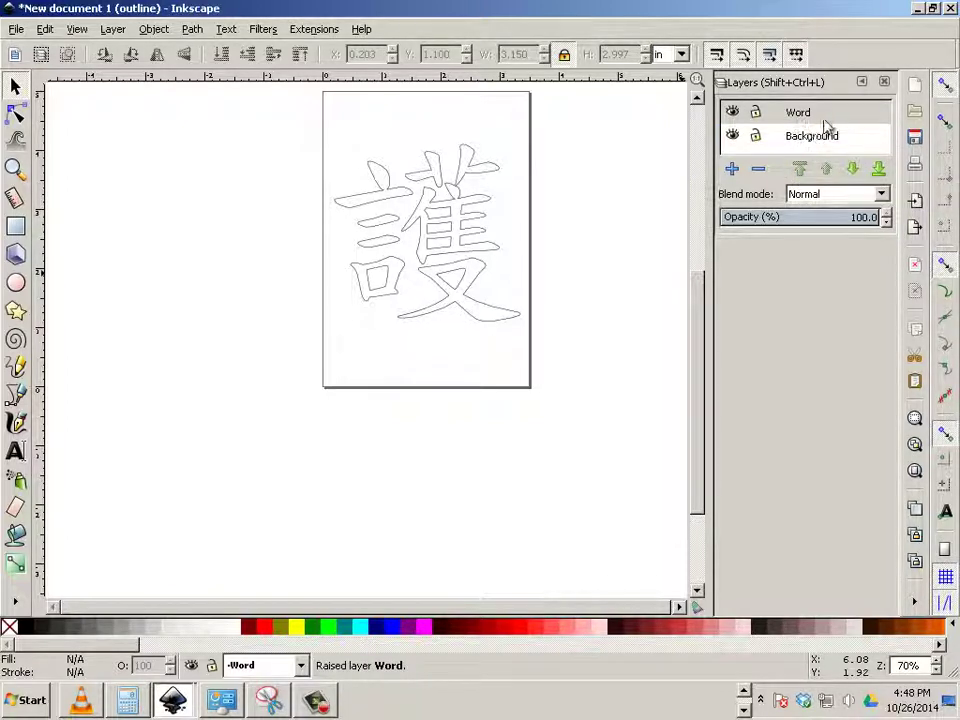
- Cut and paste the 護 path into the Word layer, placing it at X 0.235, Y 1.168
{"action": "left_click", "coordinate": [465, 250]}
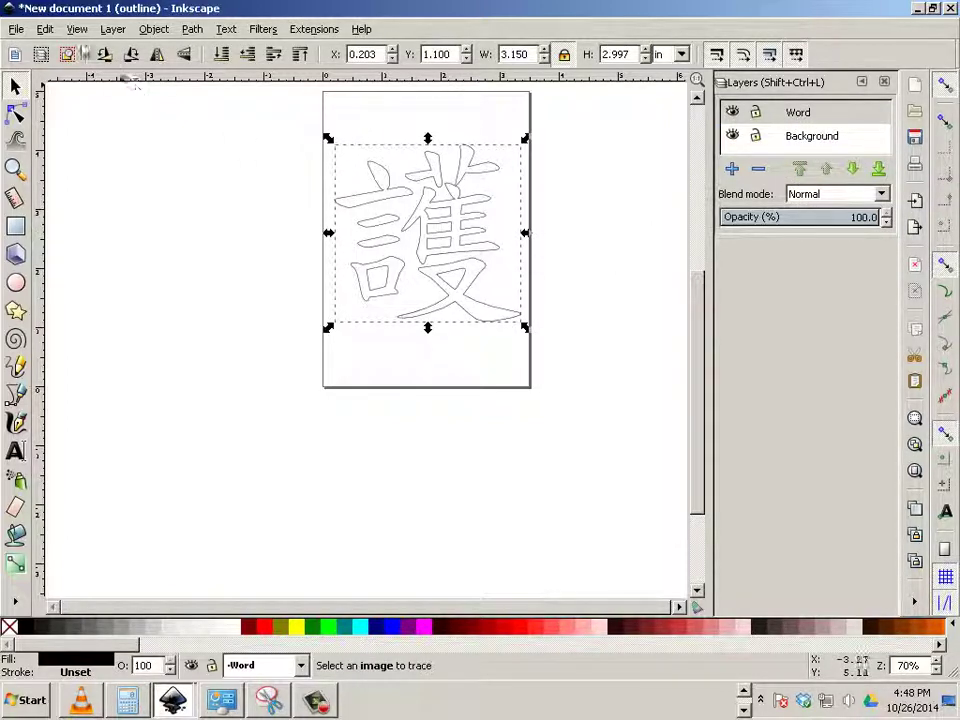
{"action": "left_click", "coordinate": [45, 29]}
{"action": "left_click", "coordinate": [190, 124]}
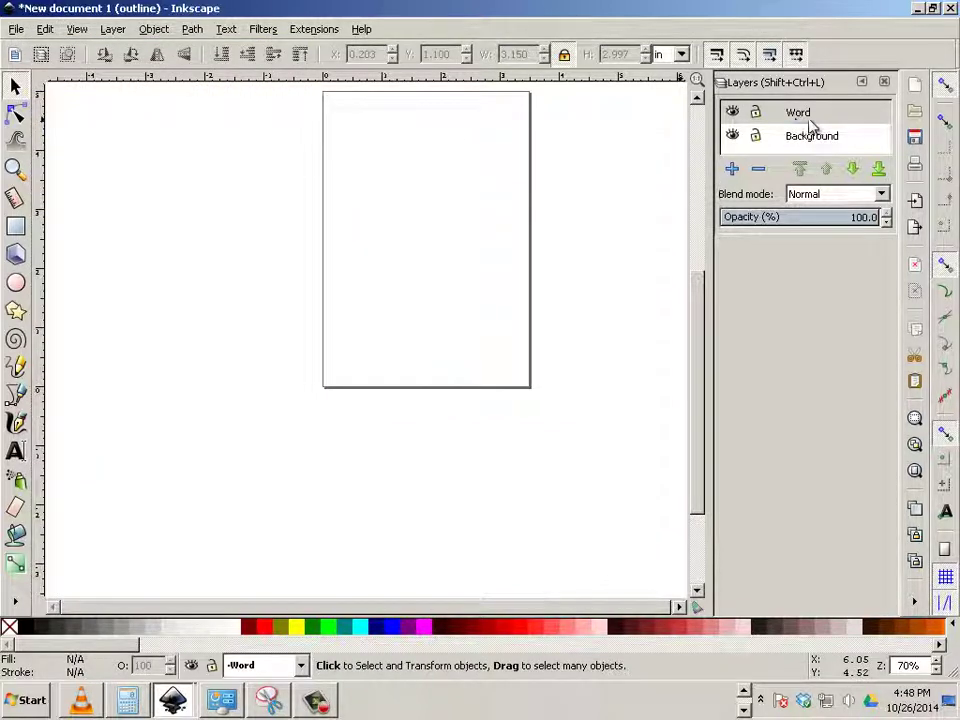
{"action": "left_click", "coordinate": [811, 120]}
{"action": "left_click", "coordinate": [48, 30]}
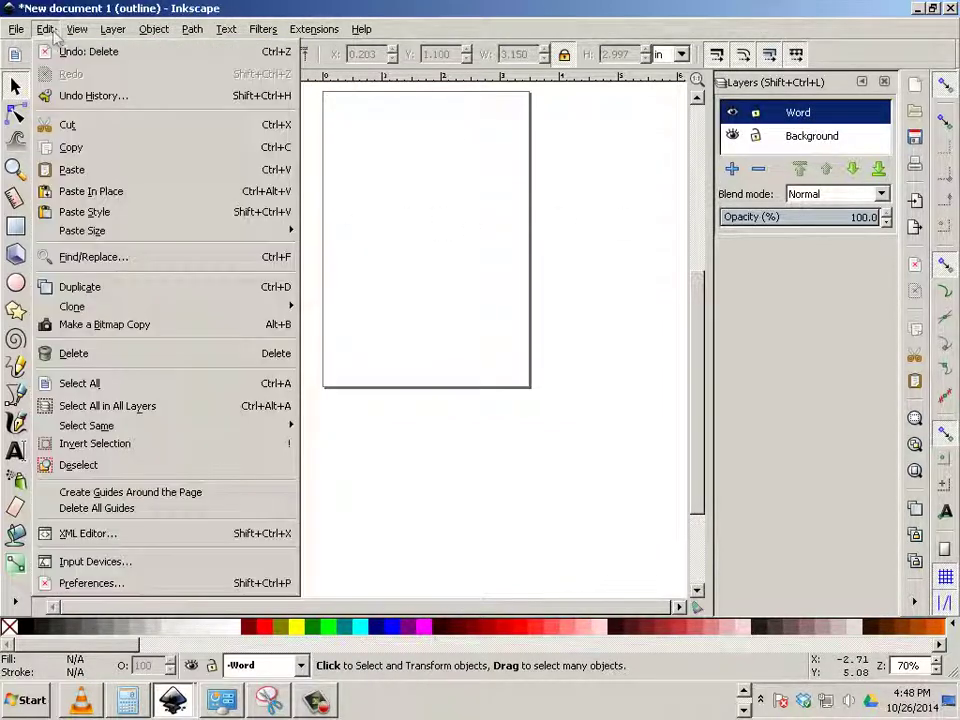
{"action": "left_click", "coordinate": [72, 169]}
{"action": "left_click_drag", "start_coordinate": [150, 189], "coordinate": [467, 245]}
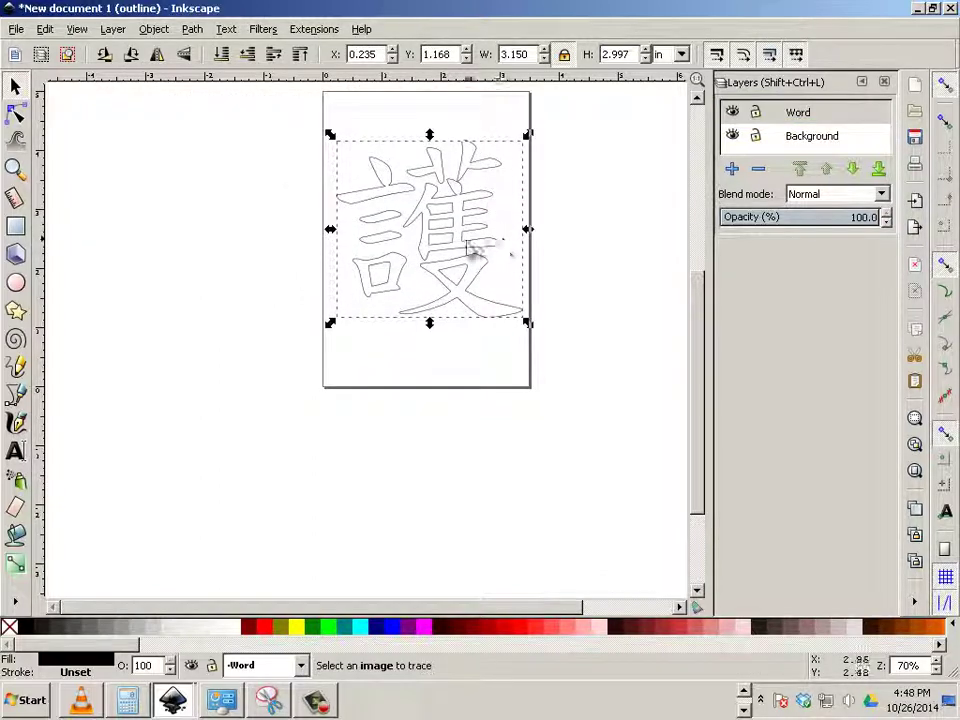
{"action": "left_click", "coordinate": [463, 248]}
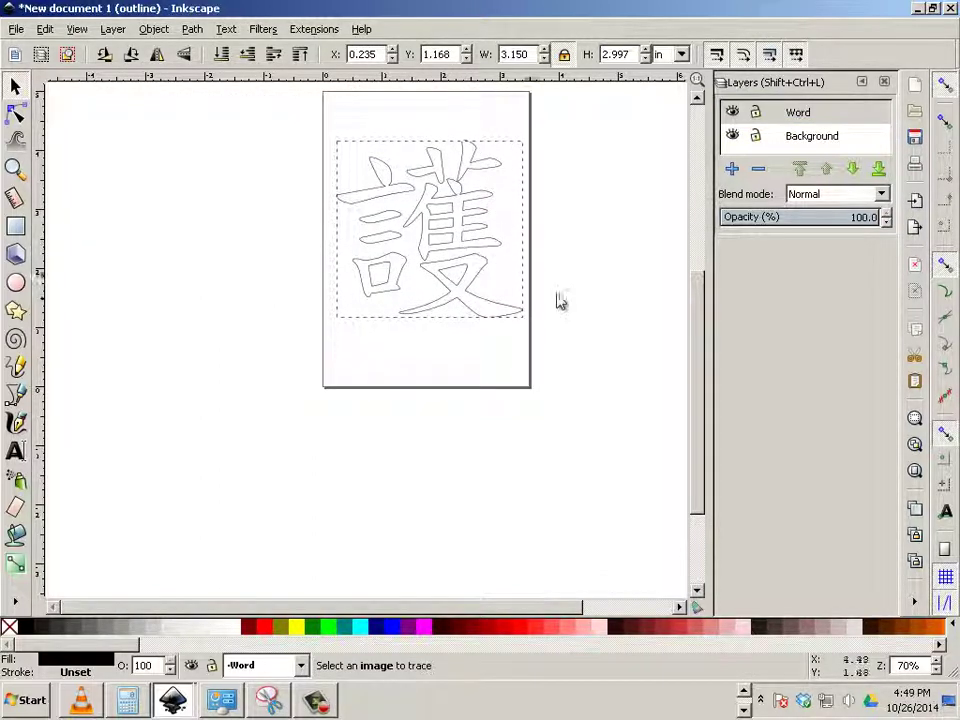
{"action": "left_click", "coordinate": [588, 308]}
{"action": "left_click", "coordinate": [472, 252]}
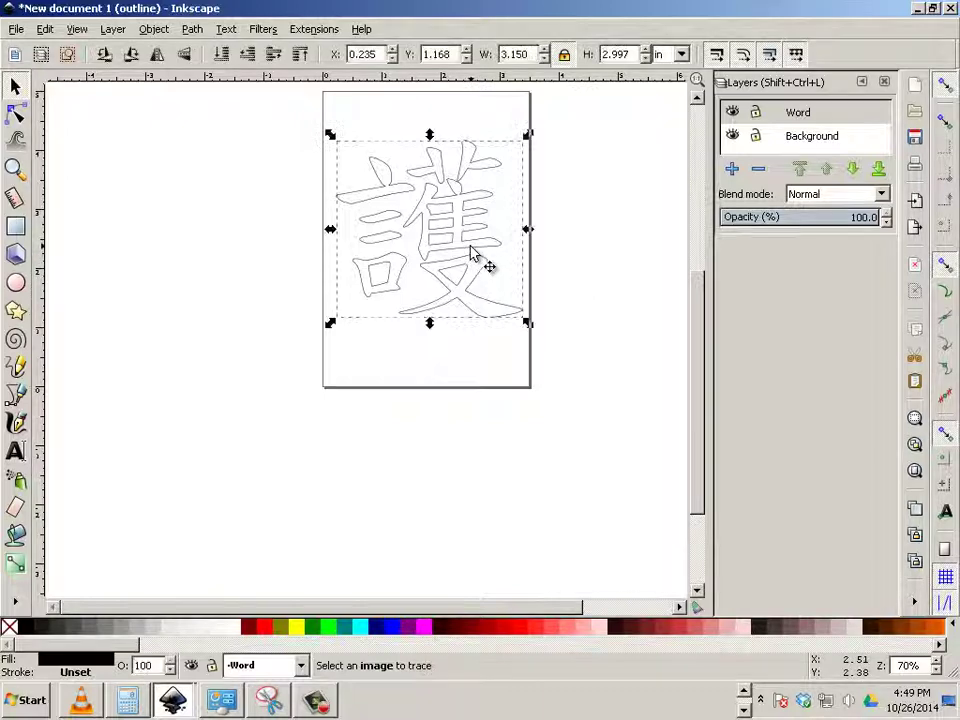
- In Fill and Stroke, give the 護 path fill ffffffff and no stroke paint
{"action": "left_click", "coordinate": [798, 118]}
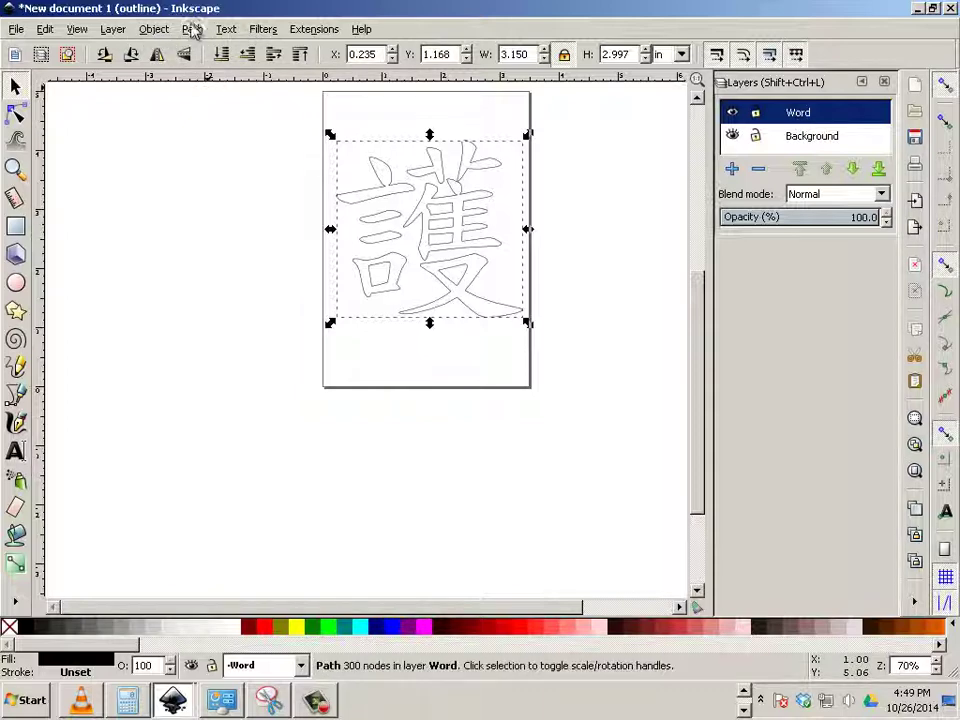
{"action": "left_click", "coordinate": [151, 29]}
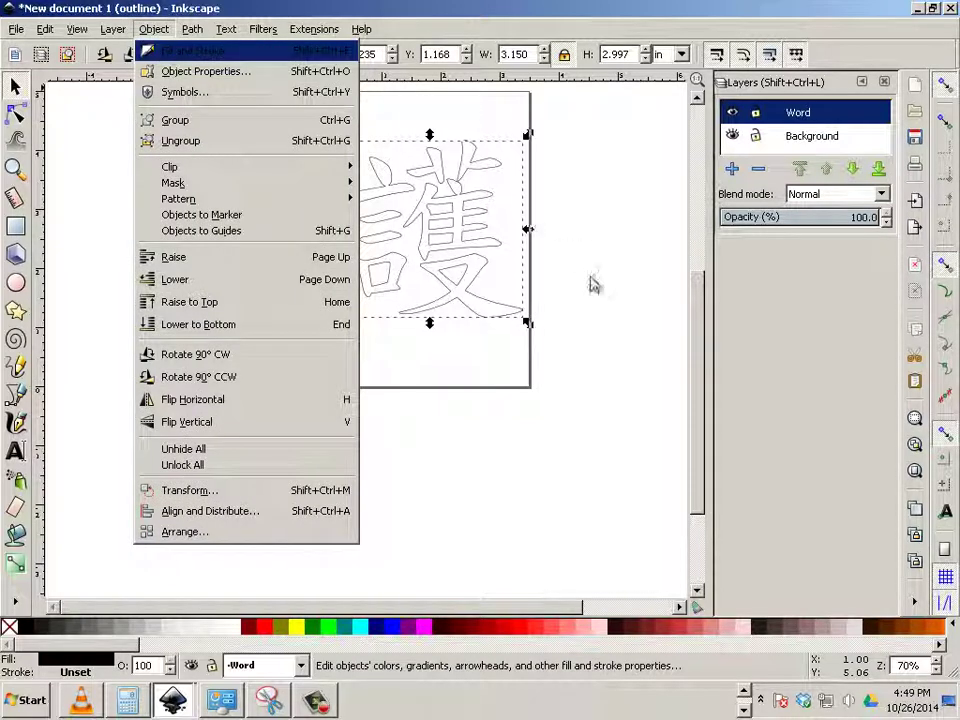
{"action": "key", "text": "Return"}
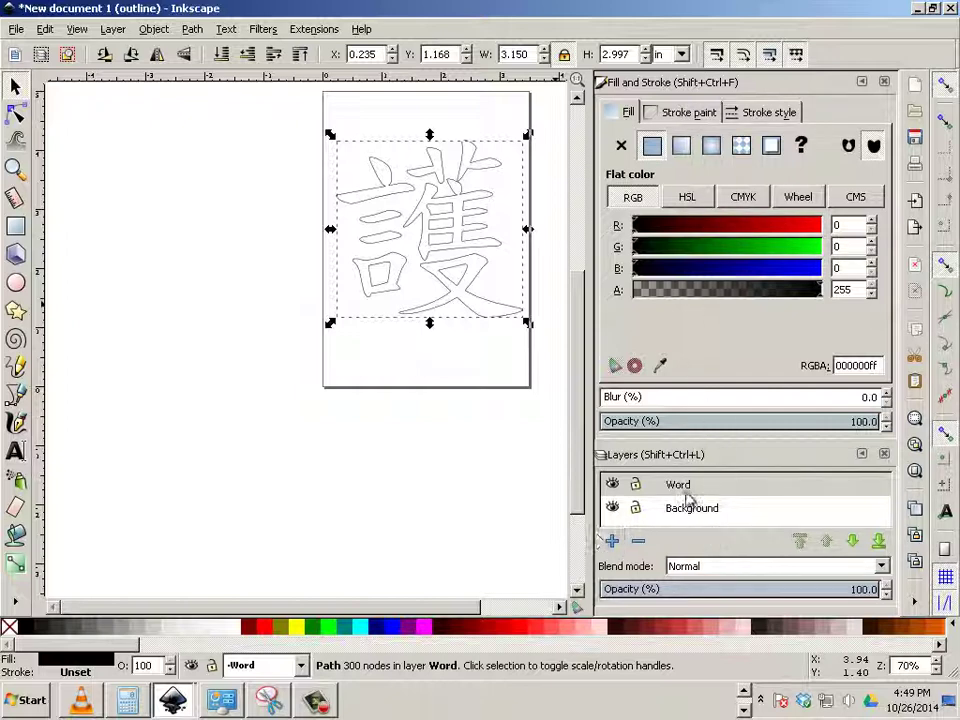
{"action": "left_click", "coordinate": [462, 306]}
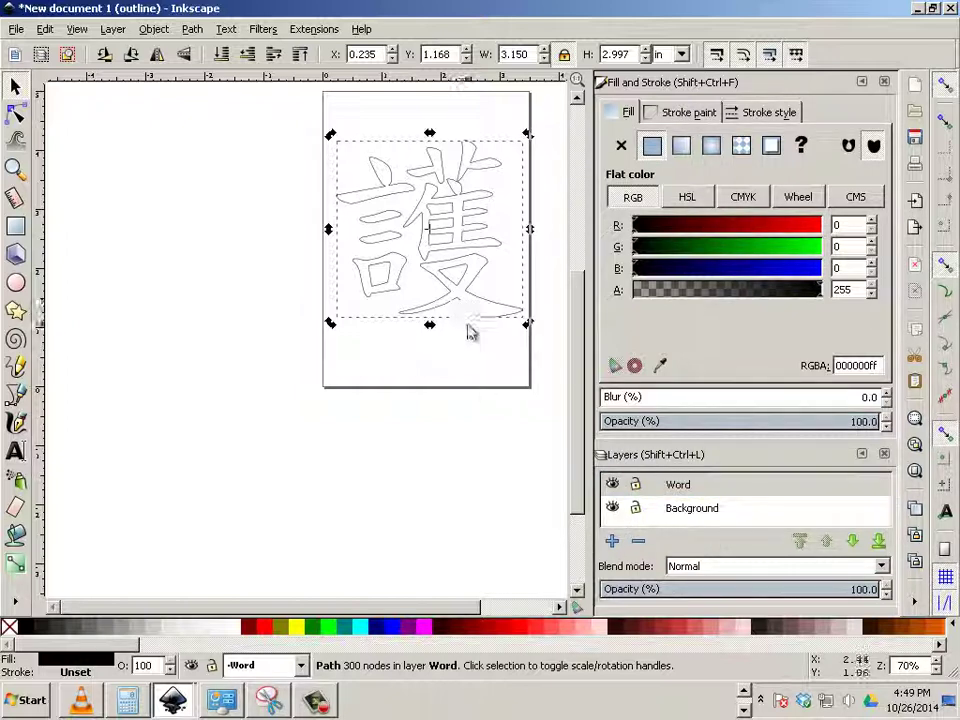
{"action": "left_click", "coordinate": [745, 230]}
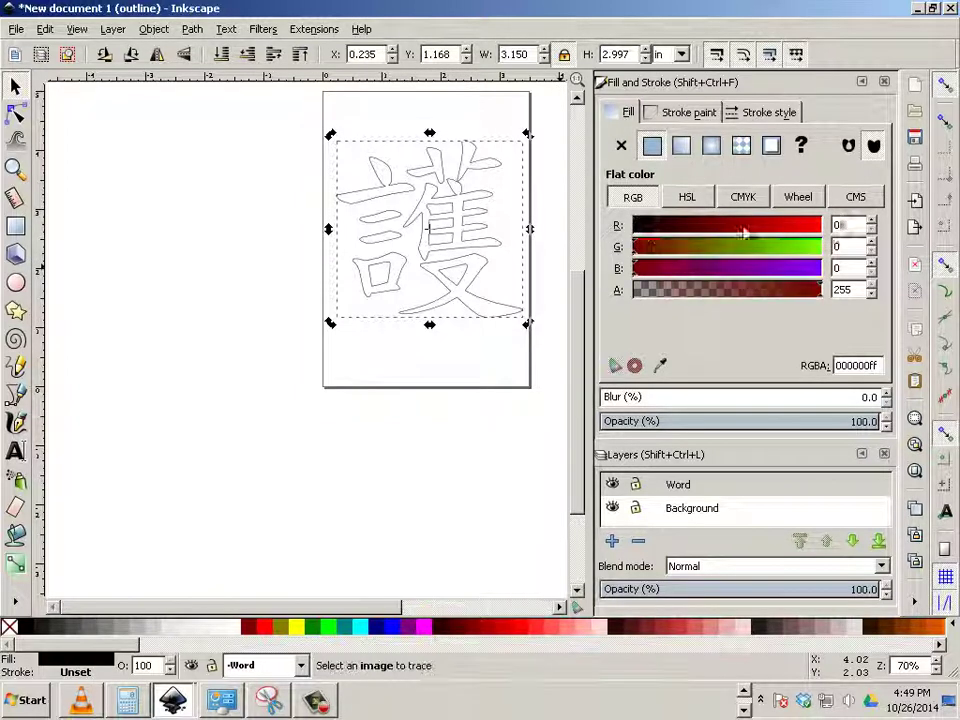
{"action": "left_click_drag", "start_coordinate": [745, 232], "coordinate": [843, 277]}
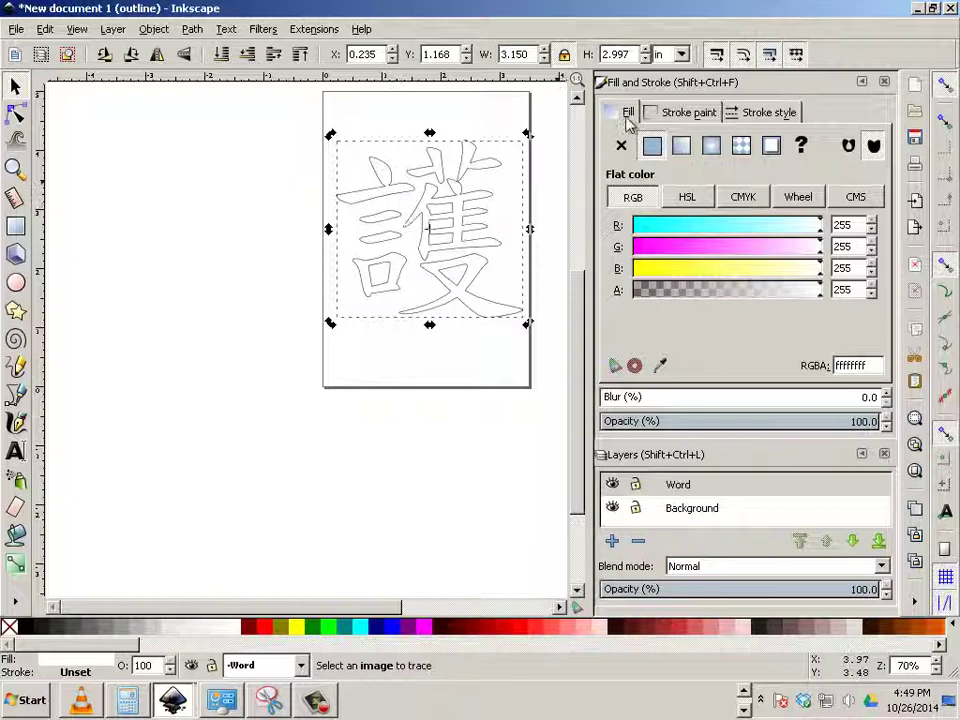
{"action": "left_click", "coordinate": [687, 113]}
{"action": "left_click", "coordinate": [621, 146]}
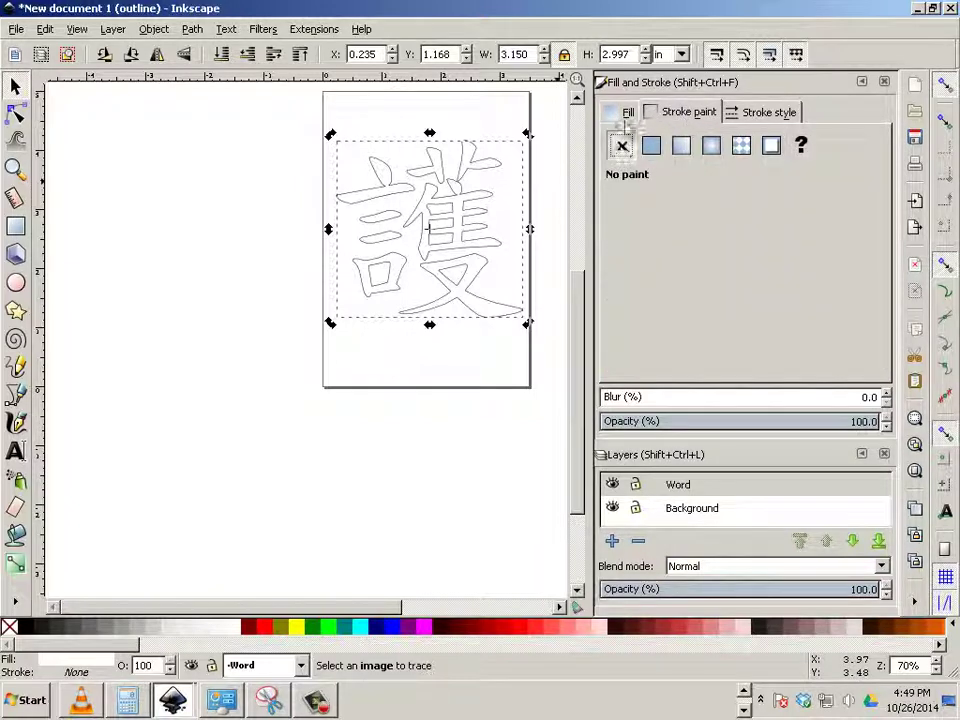
{"action": "left_click", "coordinate": [622, 113]}
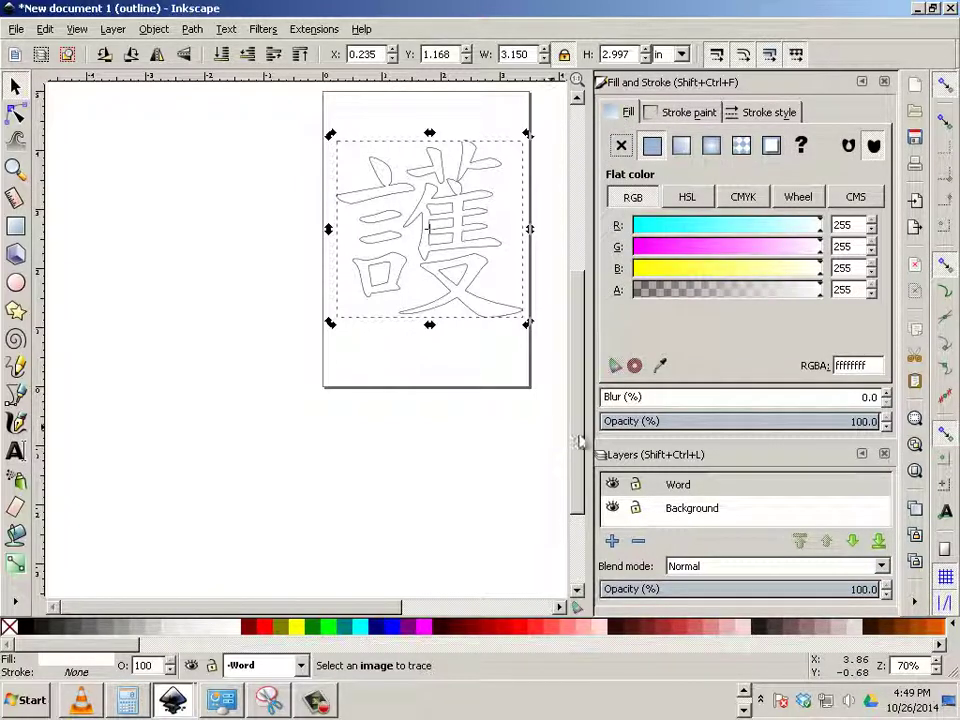
- Draw a black (000000ff), unstroked 3.540 × 5.063-inch rectangle over the page on the Background layer
{"action": "left_click", "coordinate": [700, 508]}
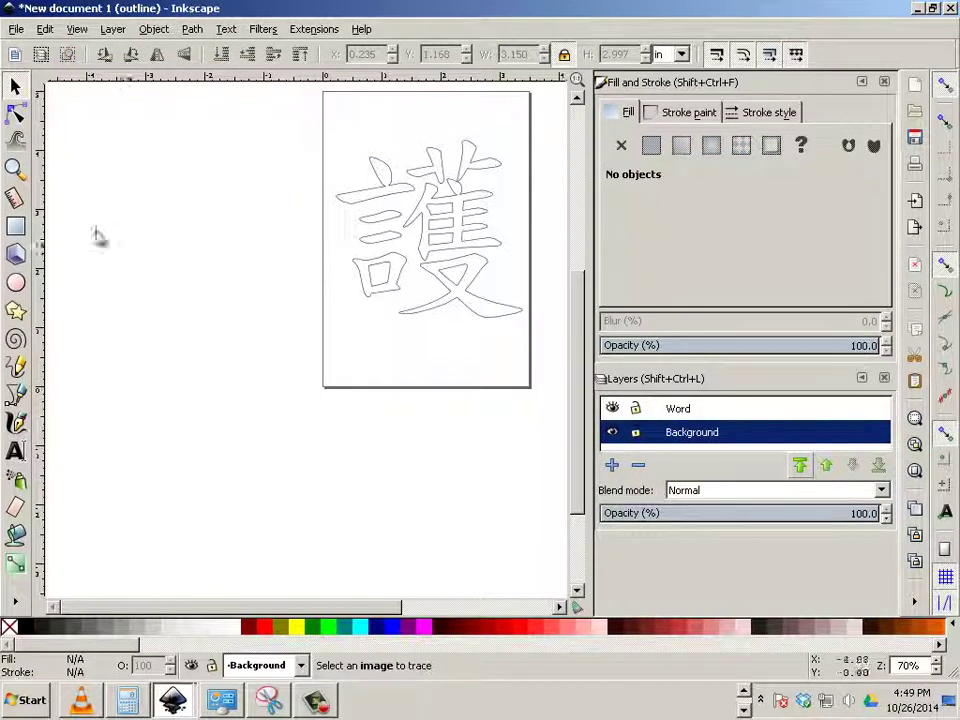
{"action": "left_click", "coordinate": [15, 226]}
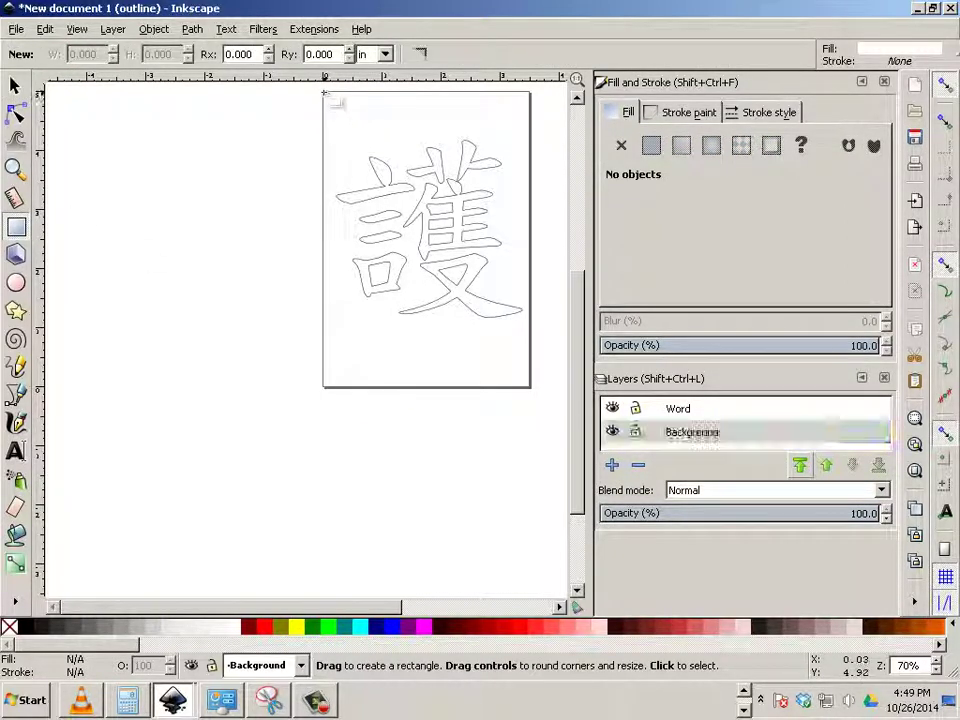
{"action": "mouse_move", "coordinate": [323, 92]}
{"action": "left_mouse_down"}
{"action": "mouse_move", "coordinate": [396, 291]}
{"action": "mouse_move", "coordinate": [533, 391]}
{"action": "left_mouse_up"}
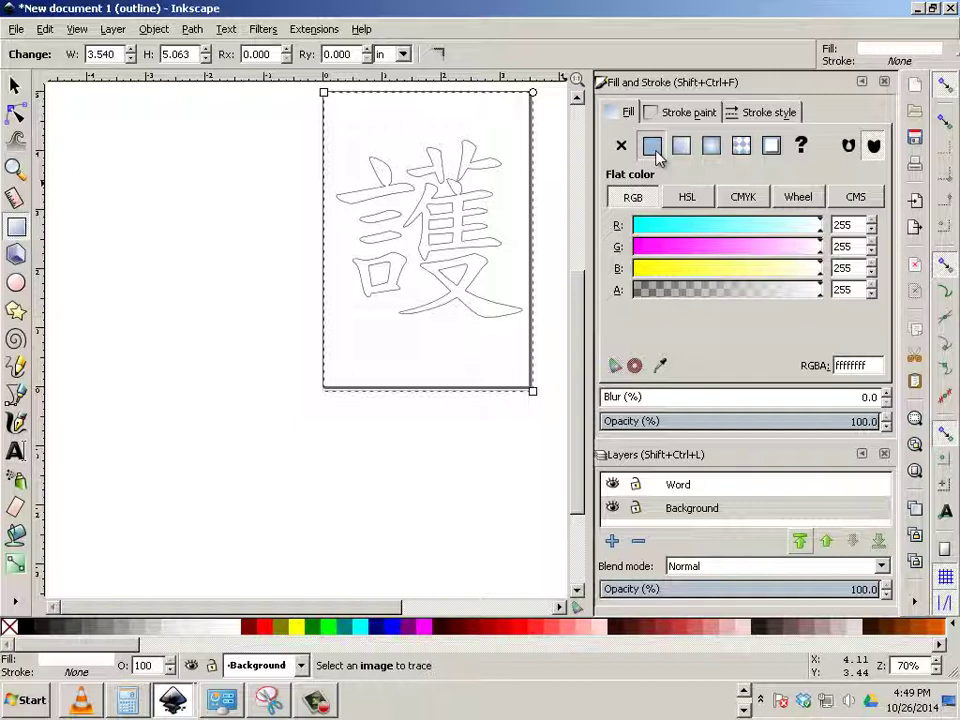
{"action": "left_click_drag", "start_coordinate": [720, 224], "coordinate": [633, 225]}
{"action": "left_click_drag", "start_coordinate": [690, 246], "coordinate": [593, 246]}
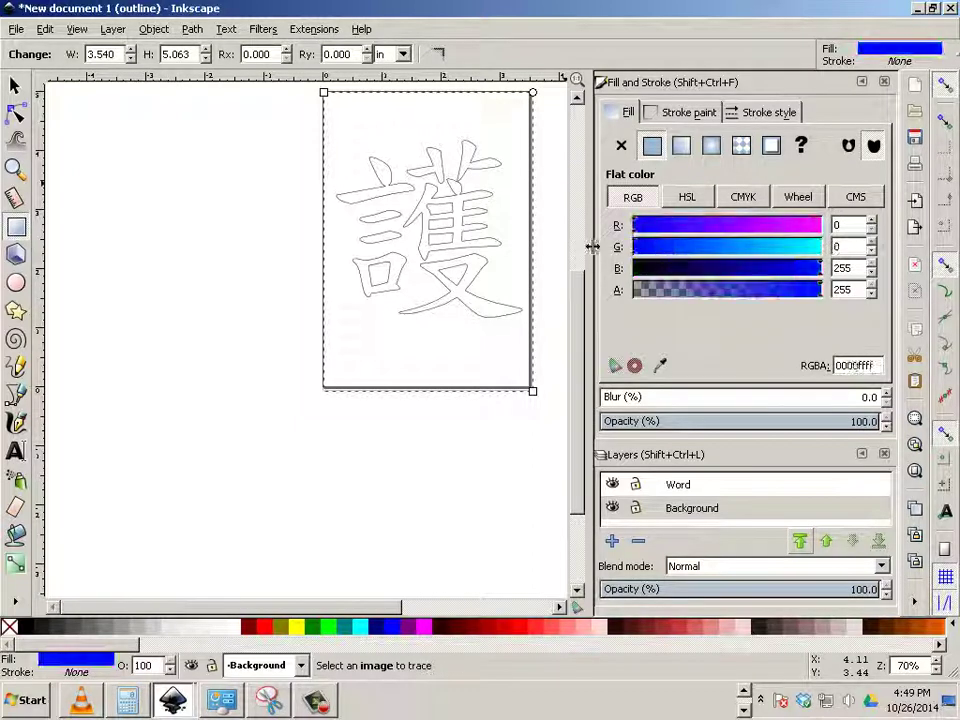
{"action": "left_click_drag", "start_coordinate": [660, 268], "coordinate": [616, 272]}
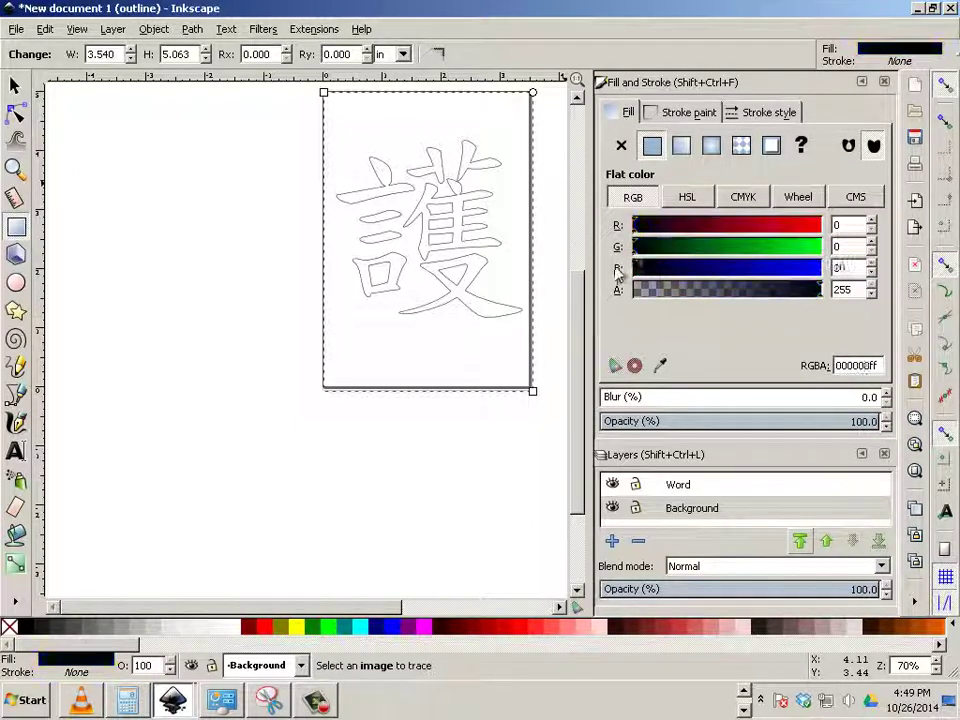
{"action": "left_click", "coordinate": [676, 114]}
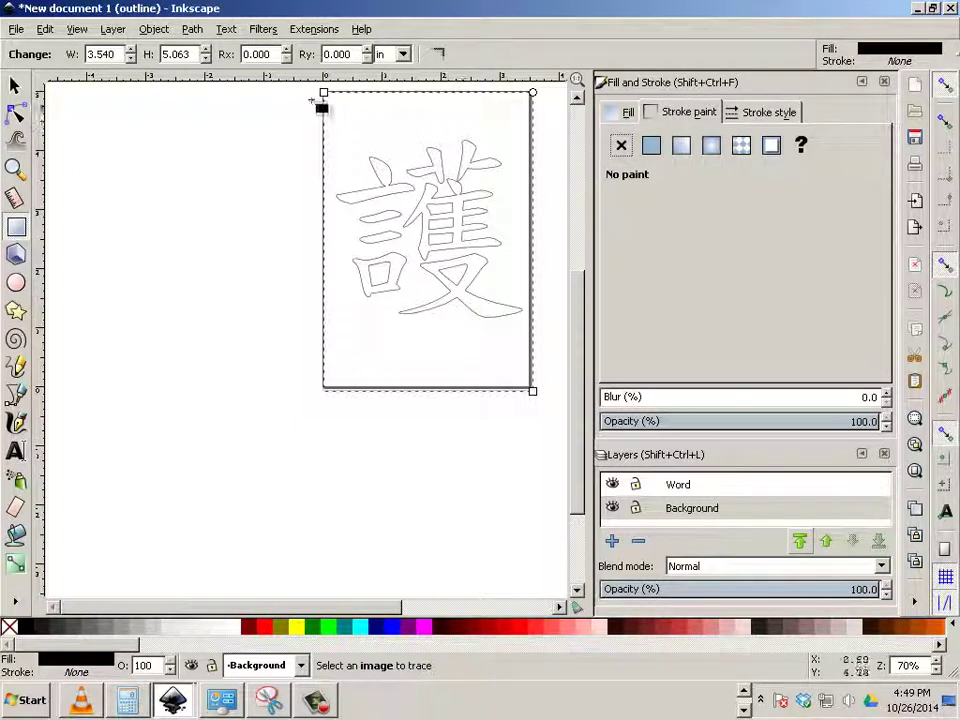
- Switch back to Normal display mode and deselect the rectangle
{"action": "left_click", "coordinate": [77, 30]}
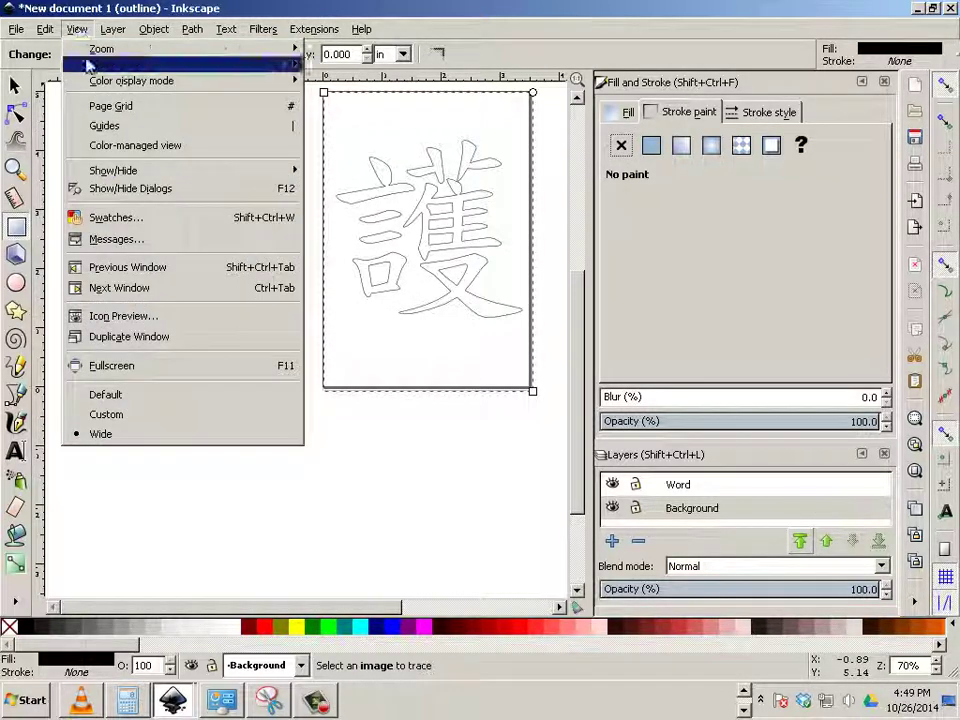
{"action": "mouse_move", "coordinate": [100, 64]}
{"action": "left_click", "coordinate": [330, 84]}
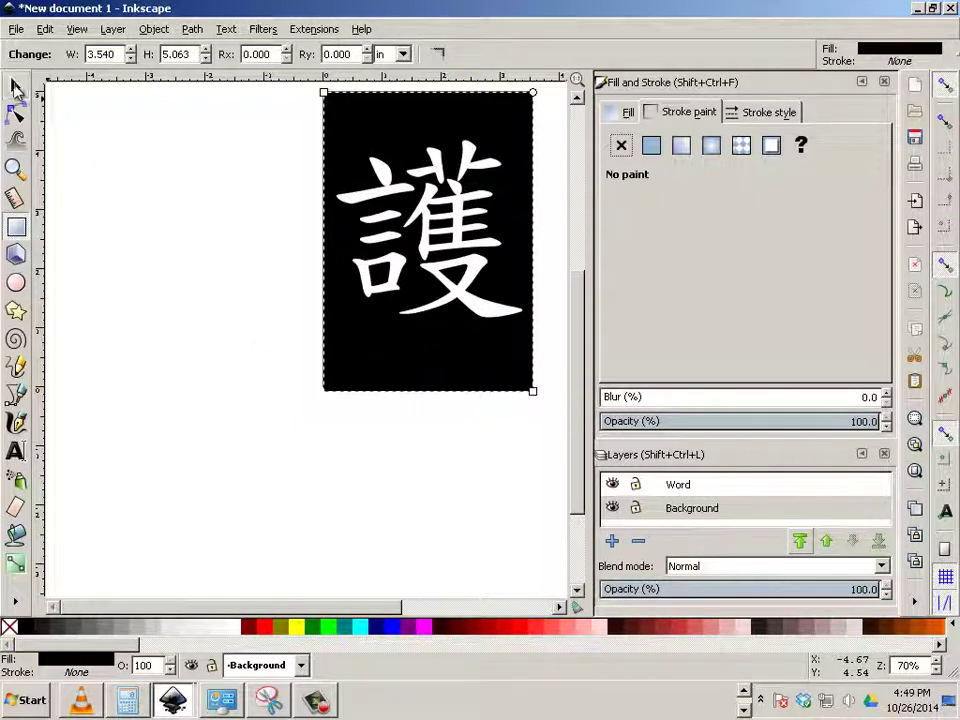
{"action": "left_click", "coordinate": [15, 86]}
{"action": "left_click", "coordinate": [182, 227]}
- Select the white 護 and flip it horizontally
{"action": "left_click", "coordinate": [428, 233]}
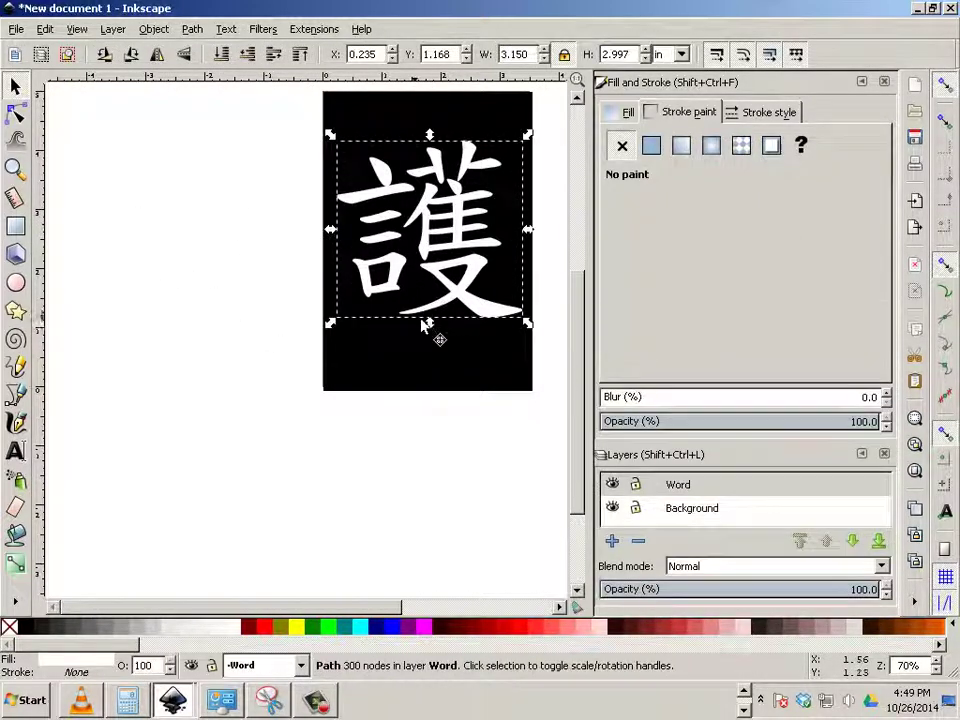
{"action": "left_click", "coordinate": [157, 54]}
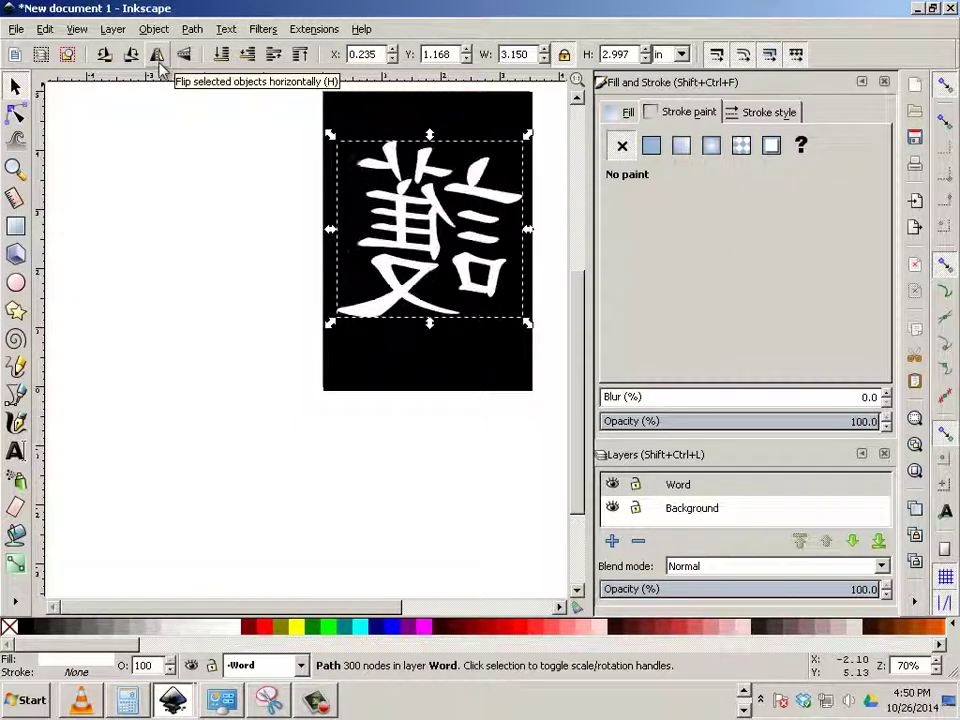
- Save the colour stamp to the Desktop as an Inkscape SVG whose file name ends in 'color'
{"action": "left_click", "coordinate": [17, 30]}
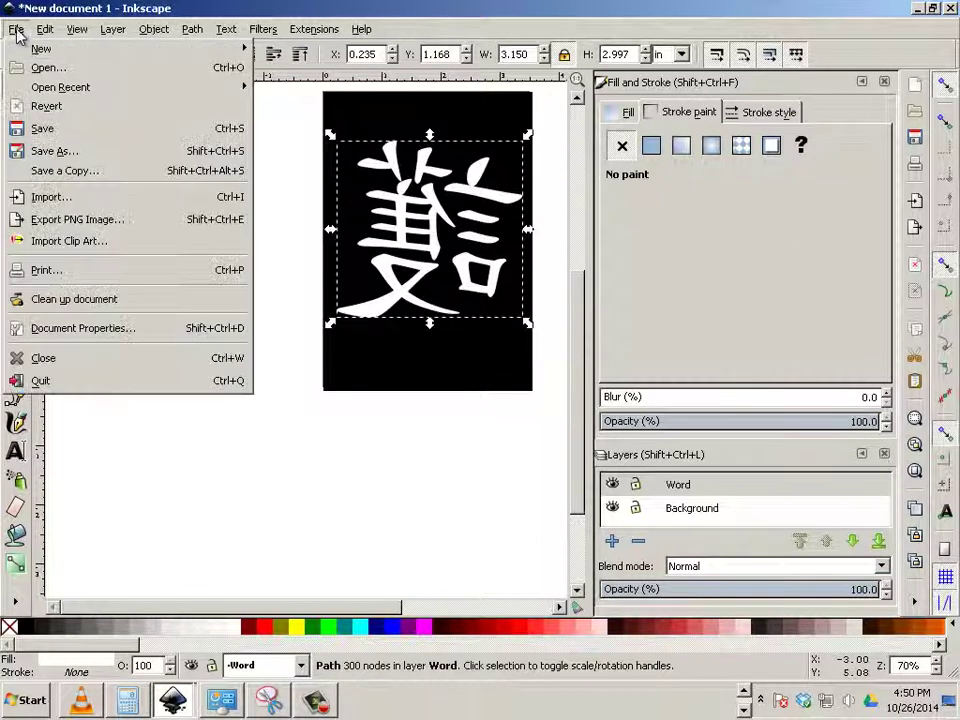
{"action": "left_click", "coordinate": [58, 160]}
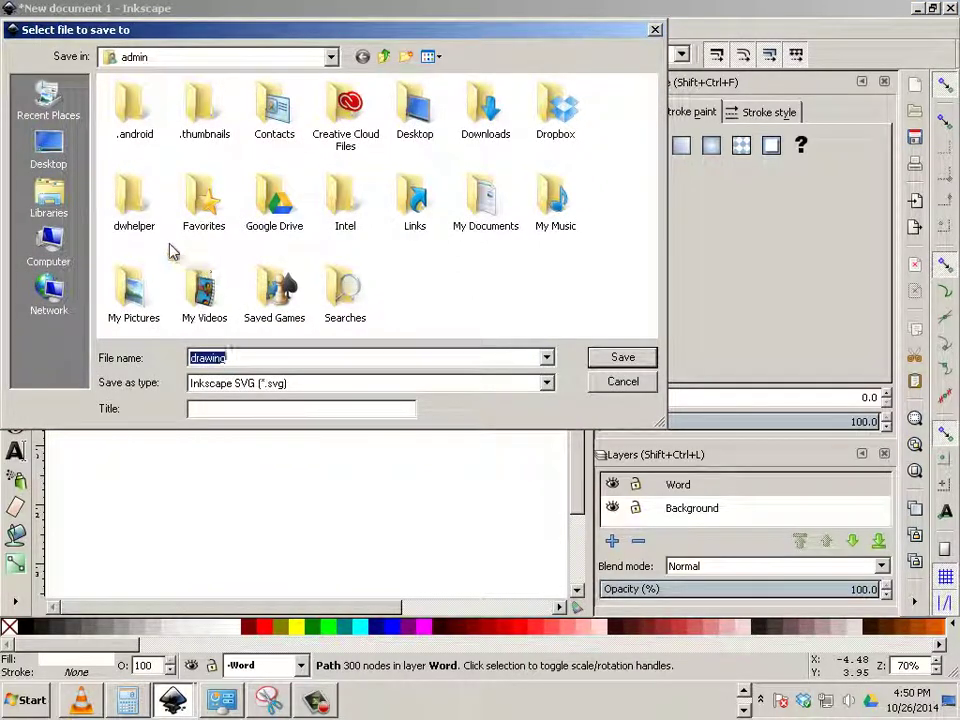
{"action": "left_click", "coordinate": [48, 150]}
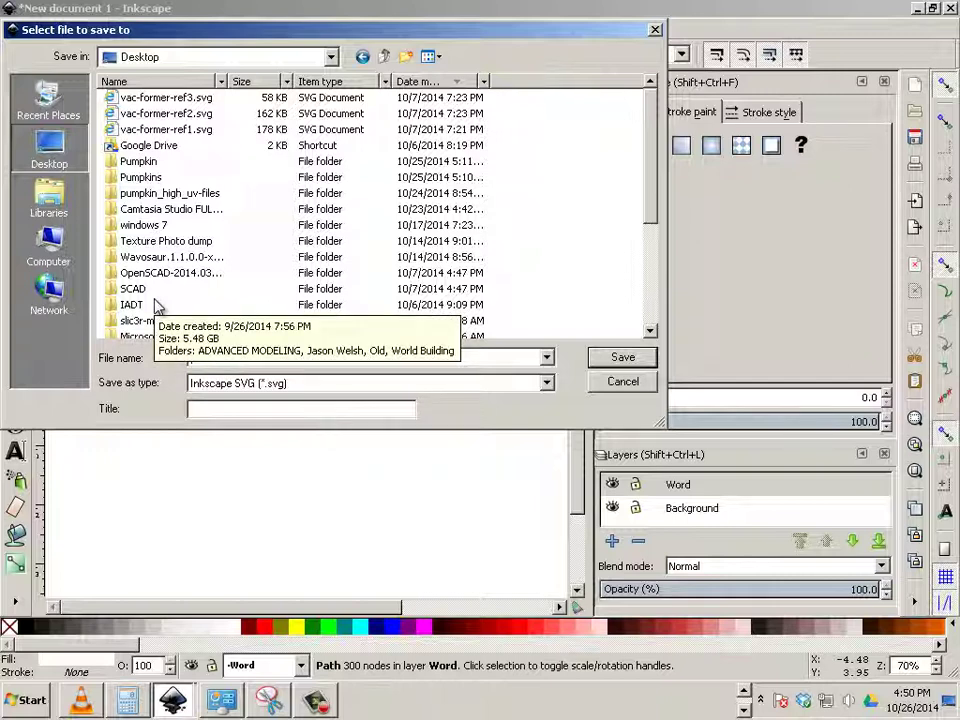
{"action": "type", "text": "jason welsh"}
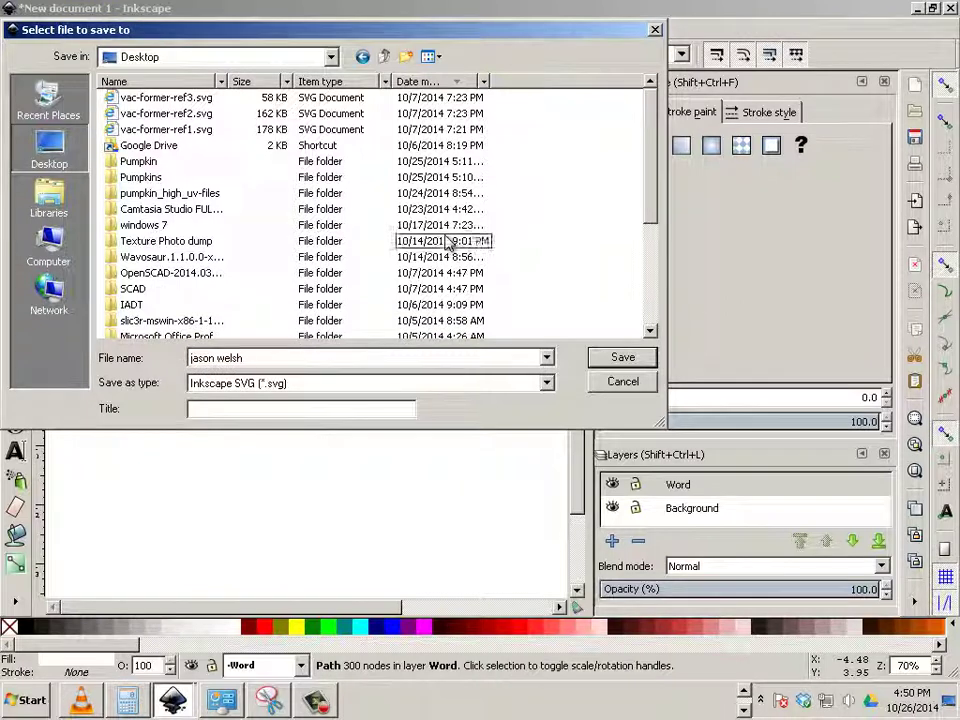
{"action": "type", "text": " color"}
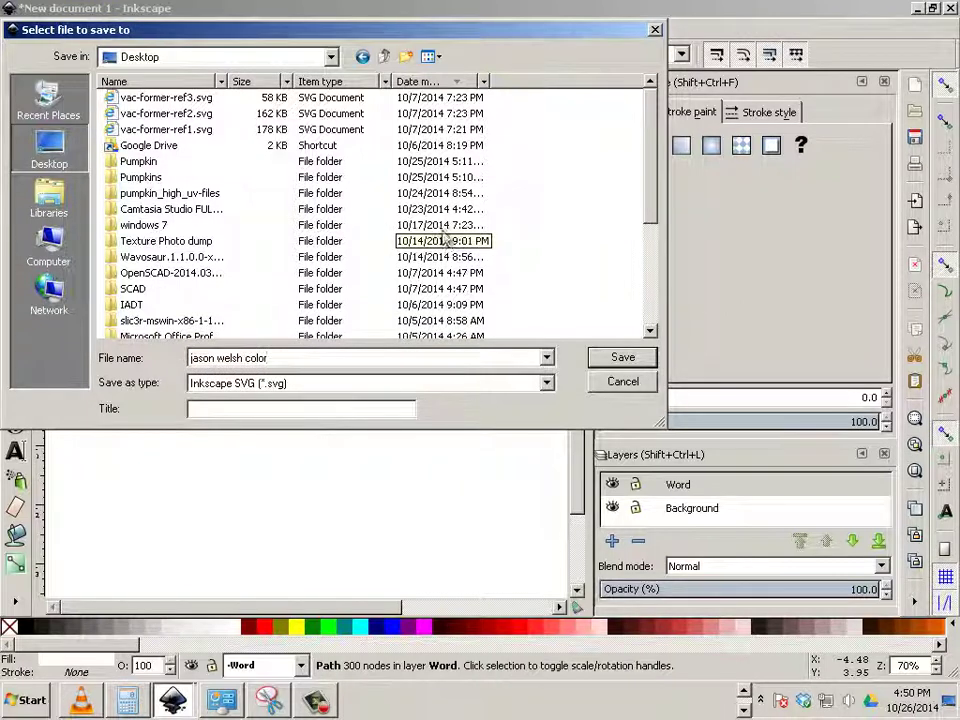
{"action": "key", "text": "Return"}
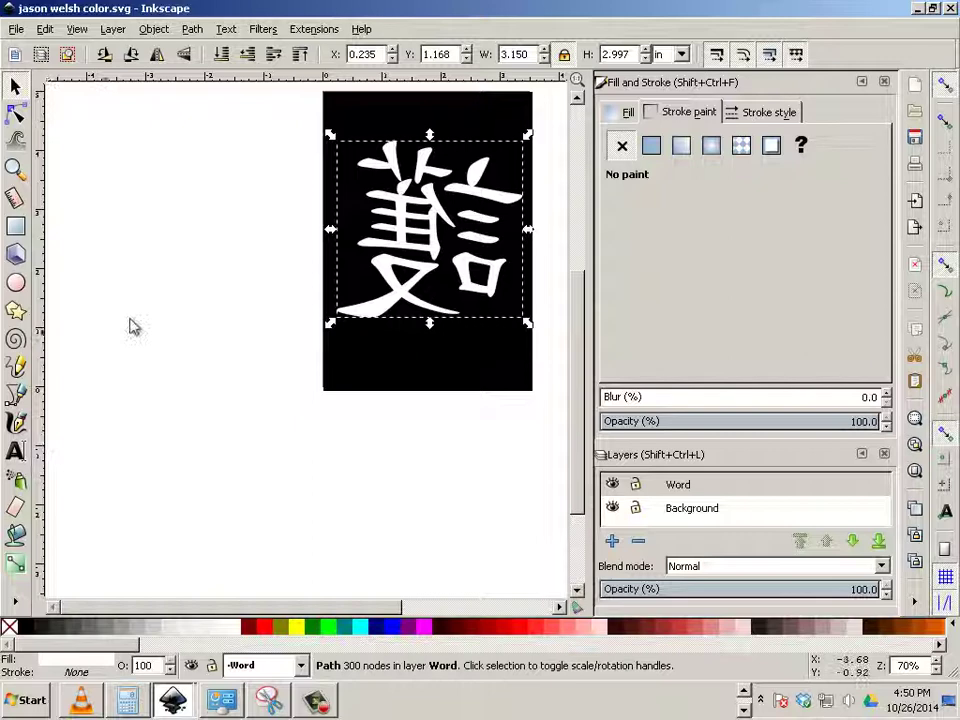
- Remove the 護 character's fill and give it a flat white (ffffffff) stroke 0.05 in wide
{"action": "left_click", "coordinate": [625, 114]}
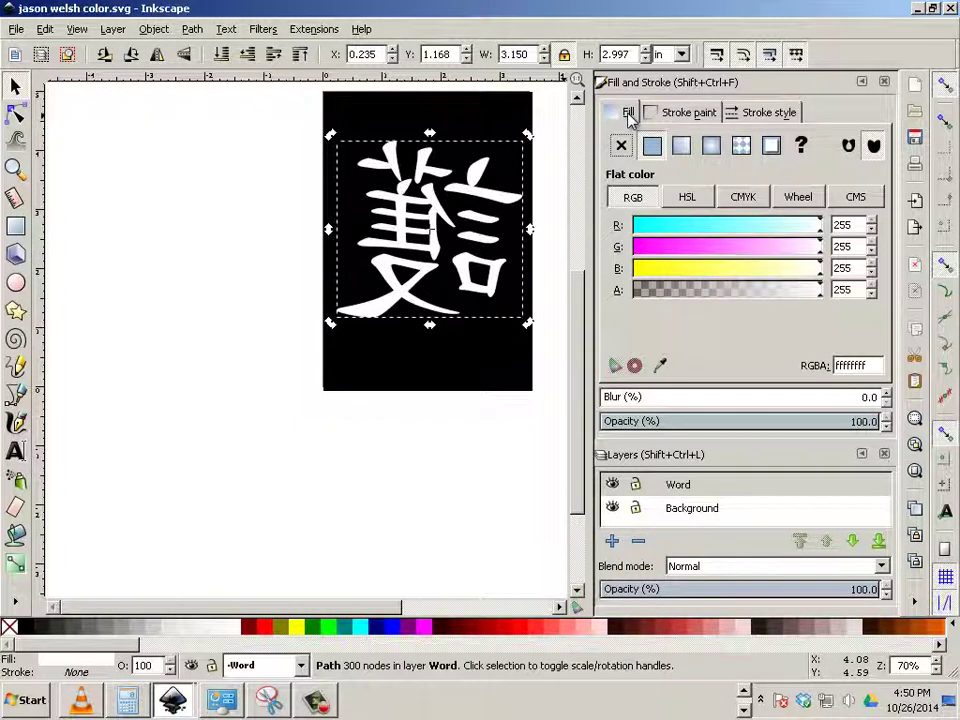
{"action": "left_click", "coordinate": [621, 145]}
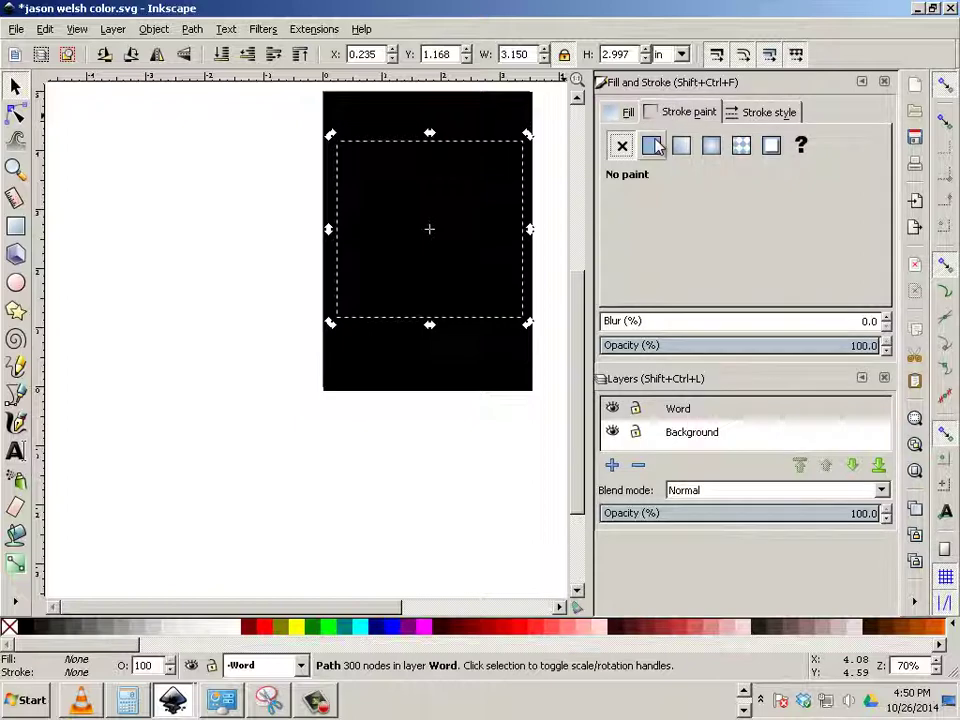
{"action": "left_click", "coordinate": [652, 145]}
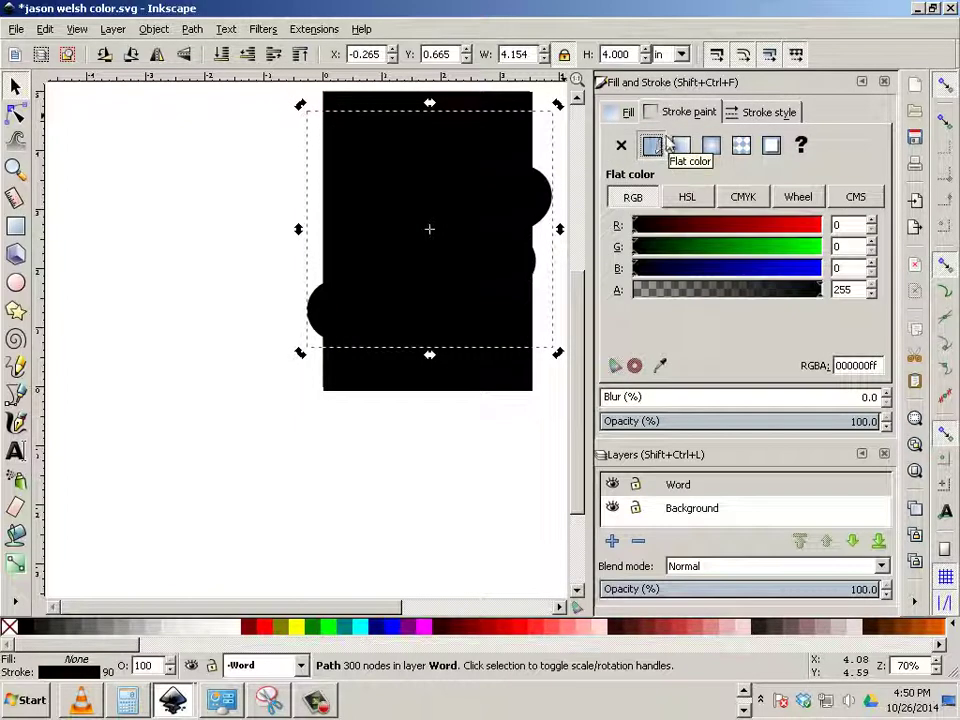
{"action": "left_click_drag", "start_coordinate": [645, 225], "coordinate": [820, 225]}
{"action": "left_click_drag", "start_coordinate": [759, 249], "coordinate": [821, 247]}
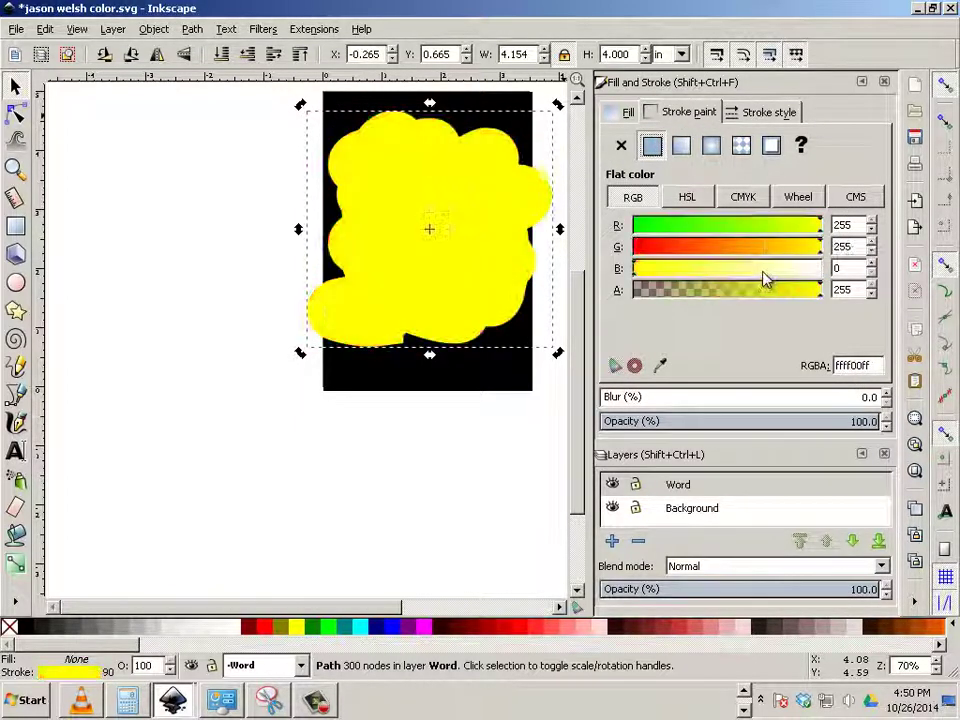
{"action": "left_click_drag", "start_coordinate": [763, 271], "coordinate": [840, 270]}
{"action": "left_click", "coordinate": [770, 114]}
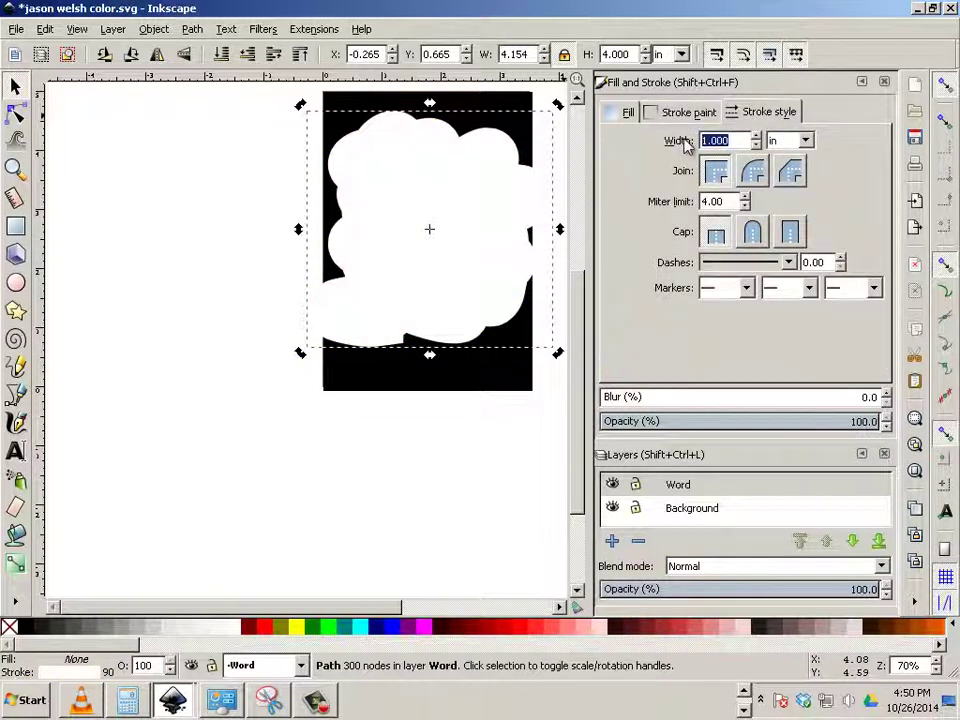
{"action": "type", "text": ".05"}
{"action": "left_click", "coordinate": [476, 450]}
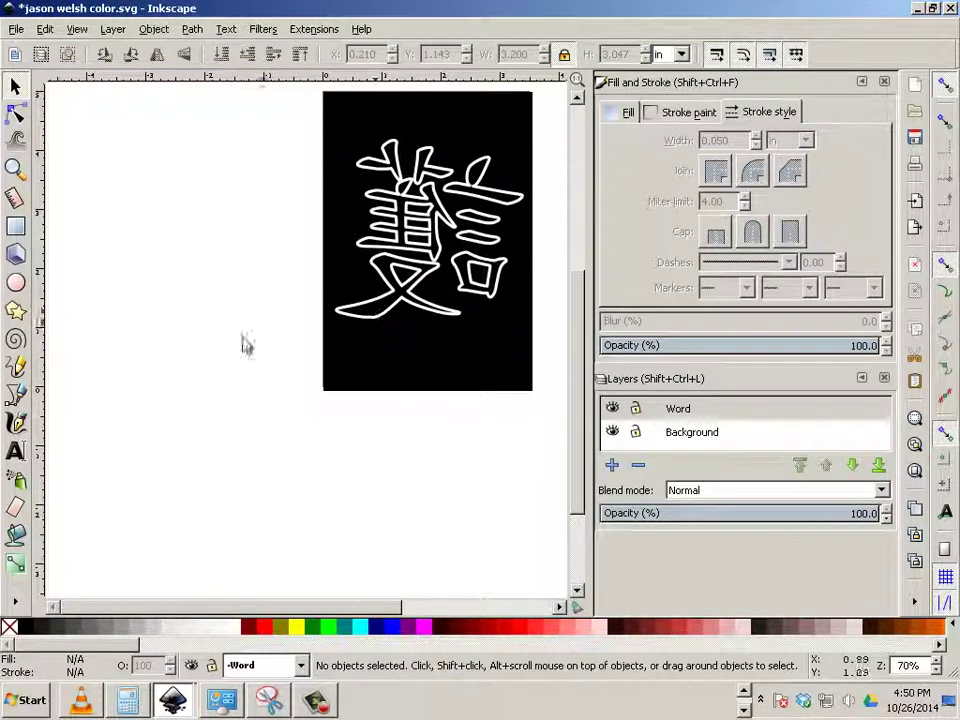
- Create a text frame below the stamp reading 'Magic' and select the word
{"action": "left_click", "coordinate": [15, 452]}
{"action": "left_click_drag", "start_coordinate": [146, 411], "coordinate": [366, 504]}
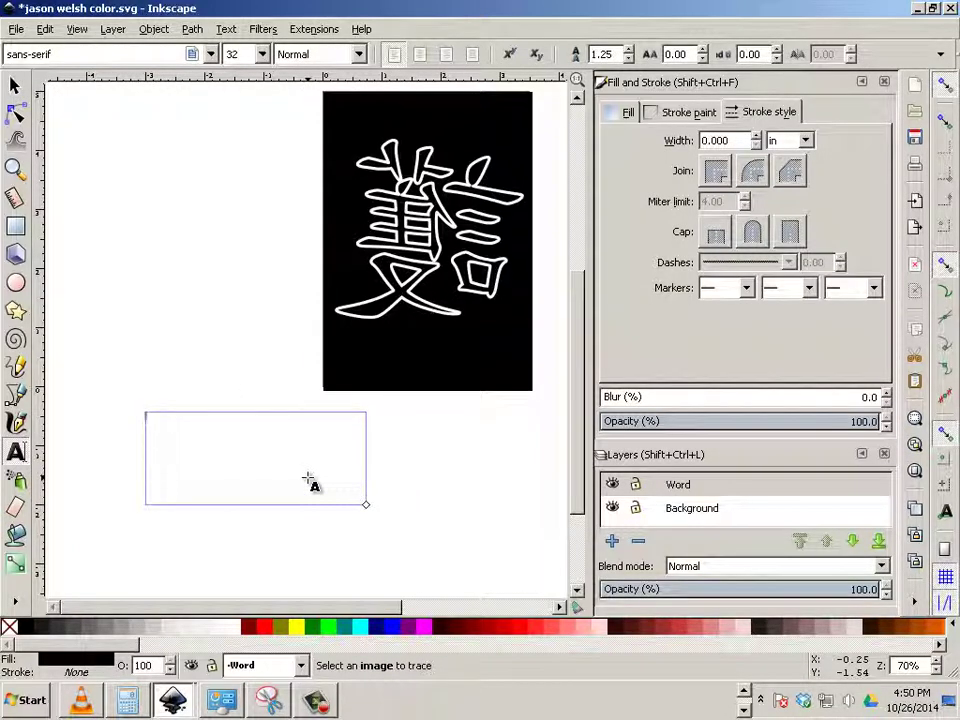
{"action": "type", "text": "Magic"}
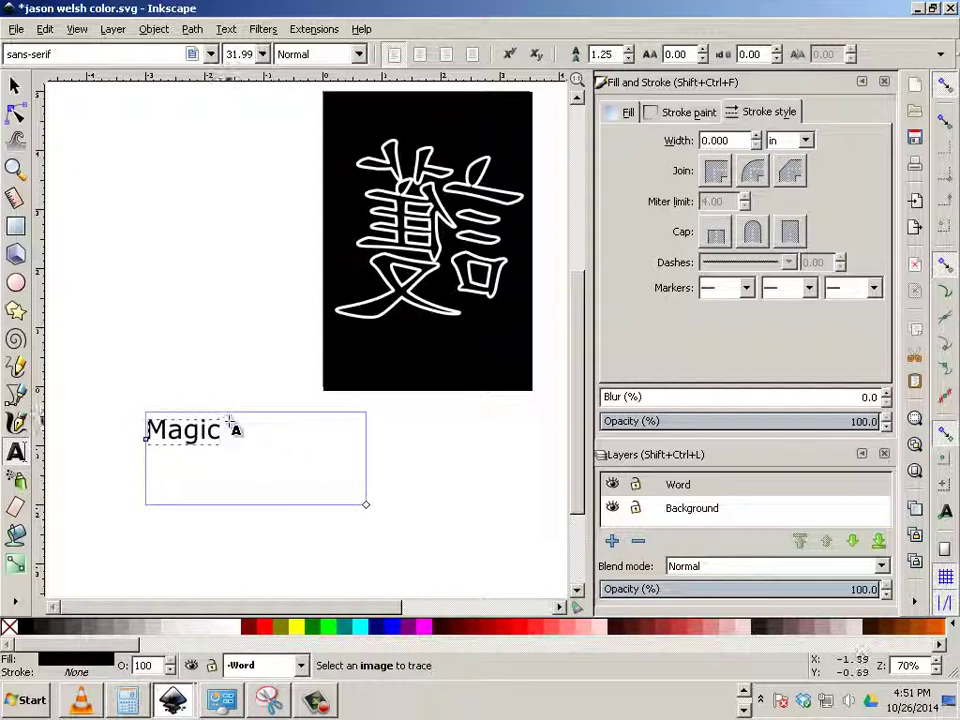
{"action": "left_click_drag", "start_coordinate": [222, 430], "coordinate": [120, 428]}
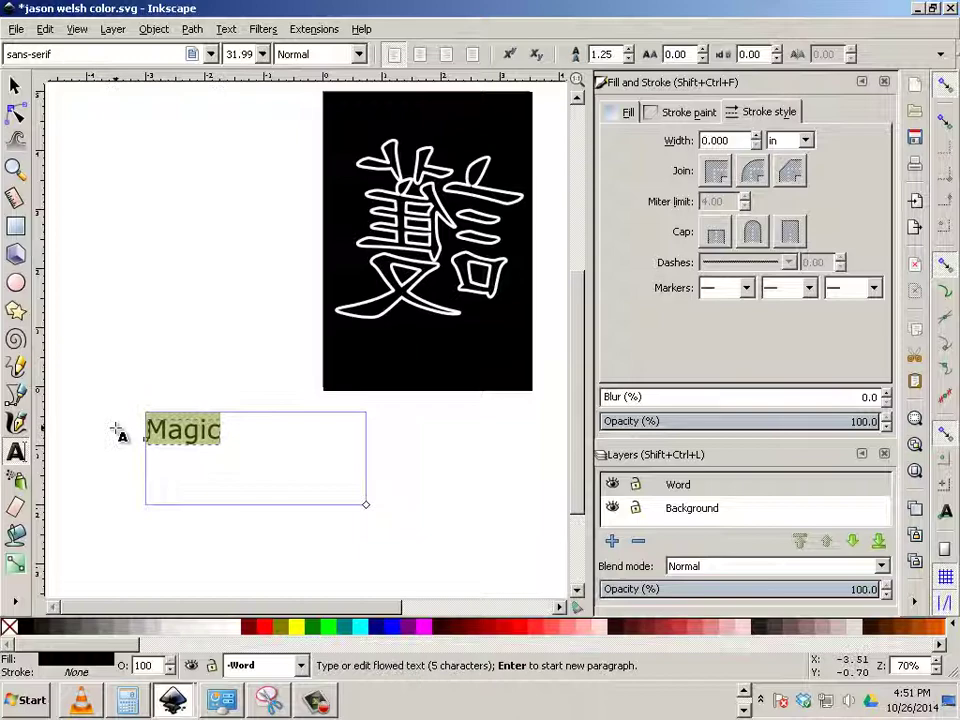
- Browse the font families and apply Papyrus to the Magic text
{"action": "left_click", "coordinate": [211, 55]}
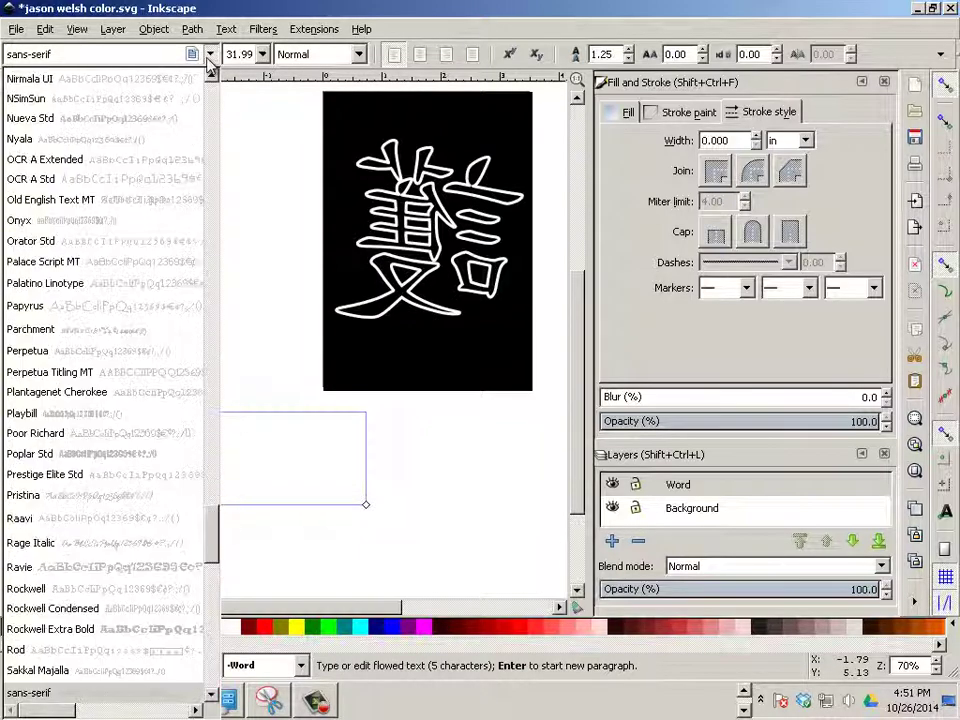
{"action": "left_click", "coordinate": [96, 54]}
{"action": "scroll", "coordinate": [96, 54], "scroll_direction": "up", "scroll_amount": 8}
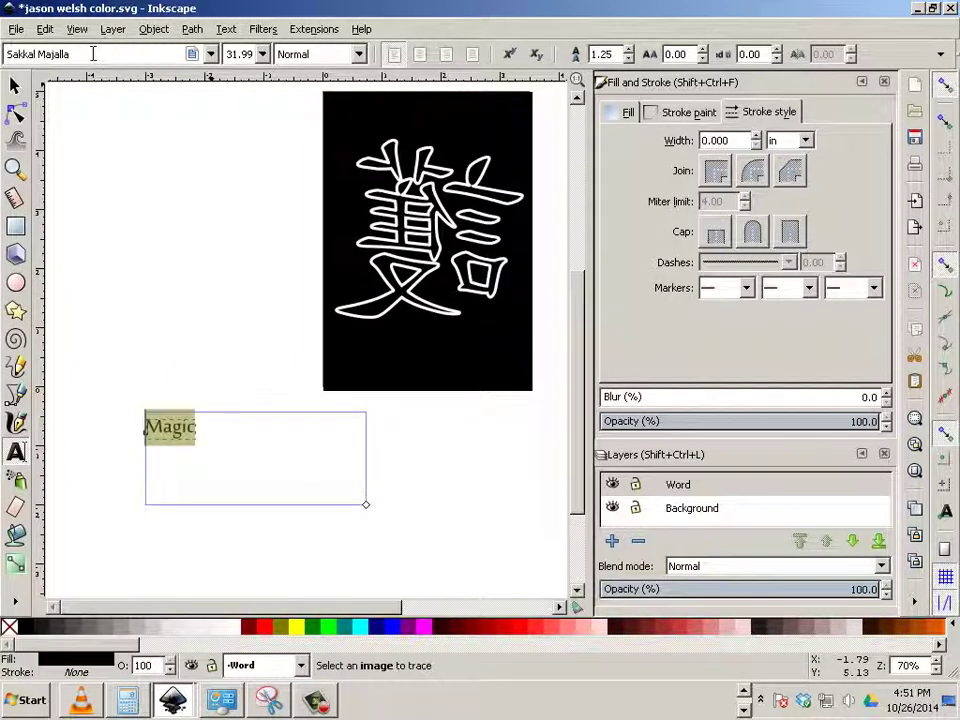
{"action": "scroll", "coordinate": [93, 54], "scroll_direction": "up", "scroll_amount": 3}
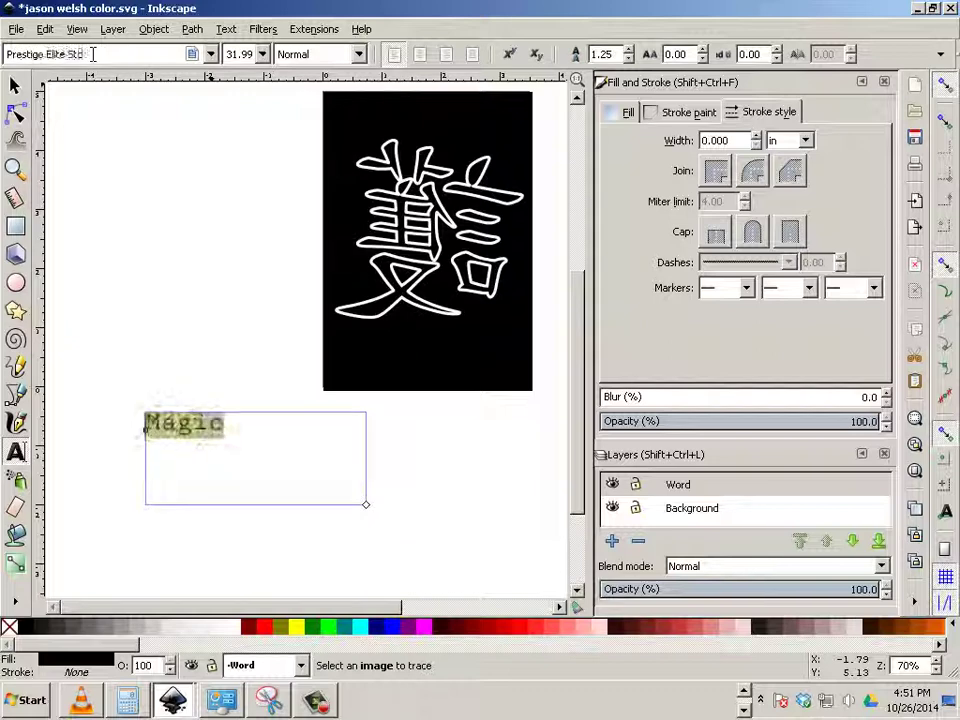
{"action": "scroll", "coordinate": [93, 54], "scroll_direction": "up", "scroll_amount": 4}
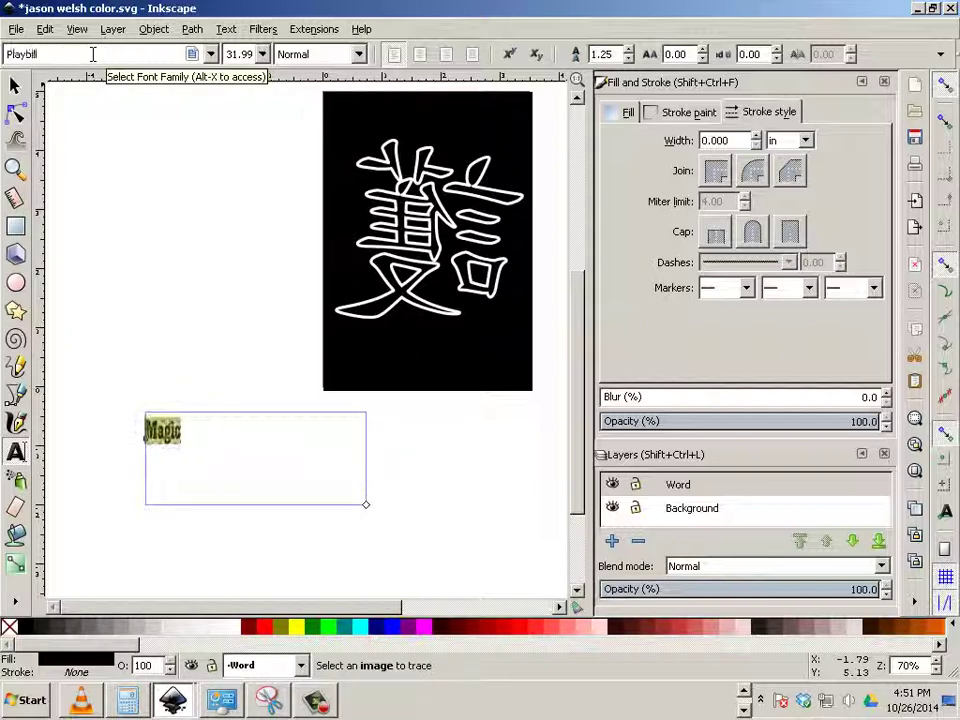
{"action": "scroll", "coordinate": [93, 54], "scroll_direction": "up", "scroll_amount": 3}
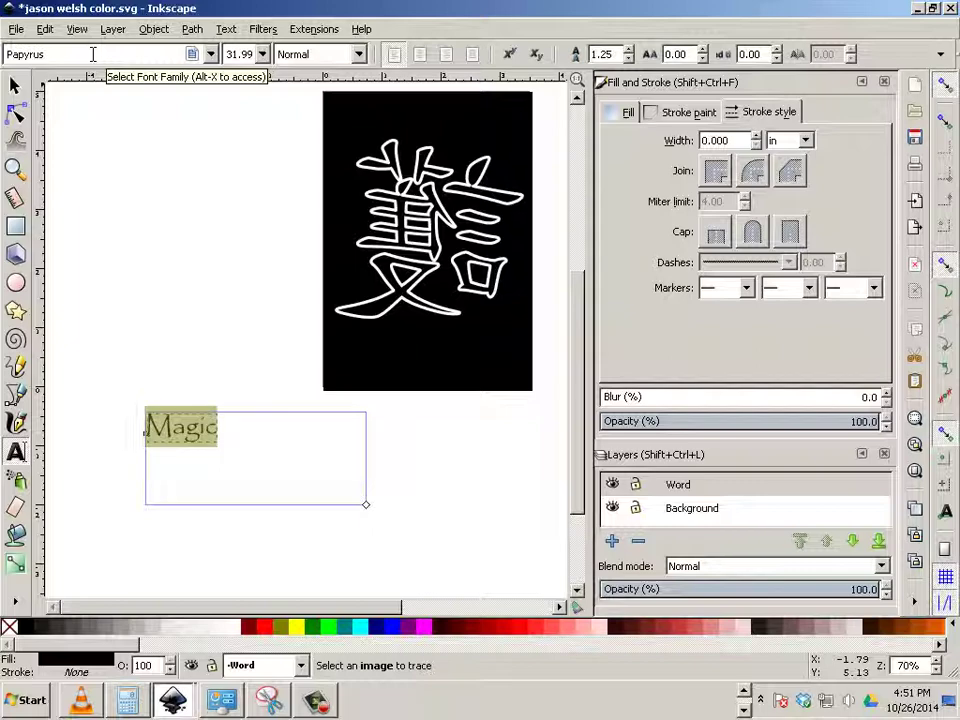
{"action": "left_click", "coordinate": [186, 297]}
{"action": "left_click", "coordinate": [16, 87]}
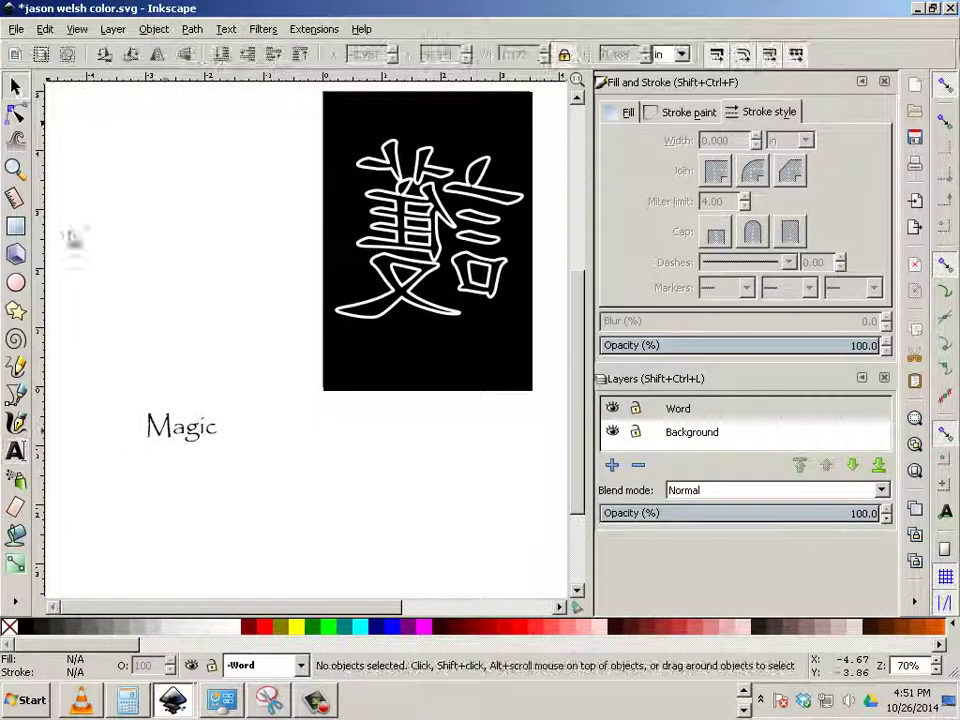
{"action": "left_click", "coordinate": [187, 440]}
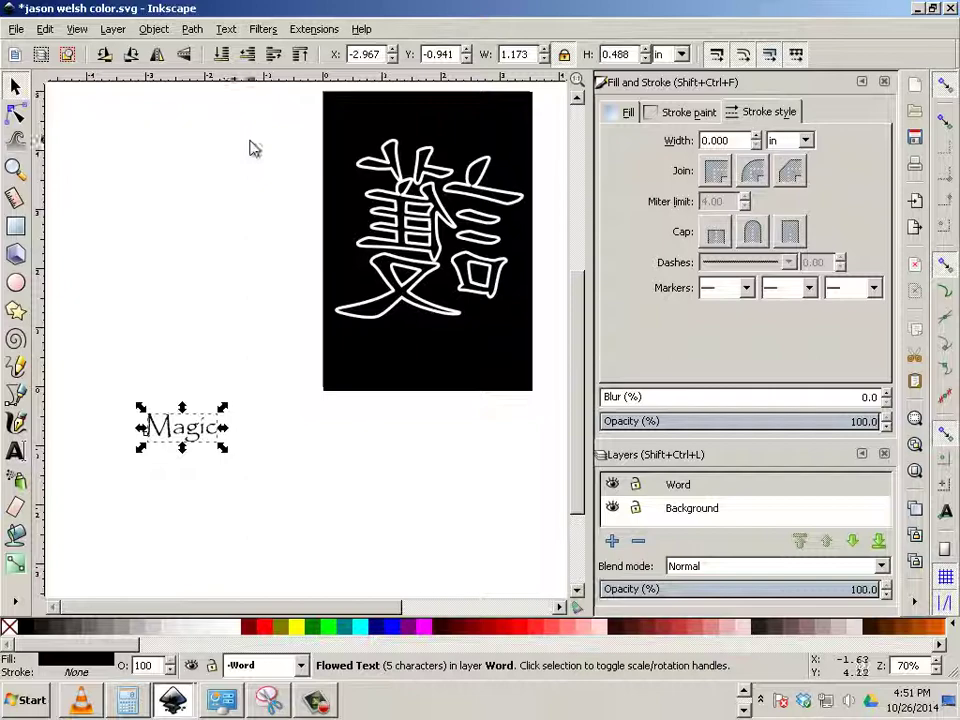
- Select the word Magic and set its font size to 48 pt
{"action": "key", "text": "t"}
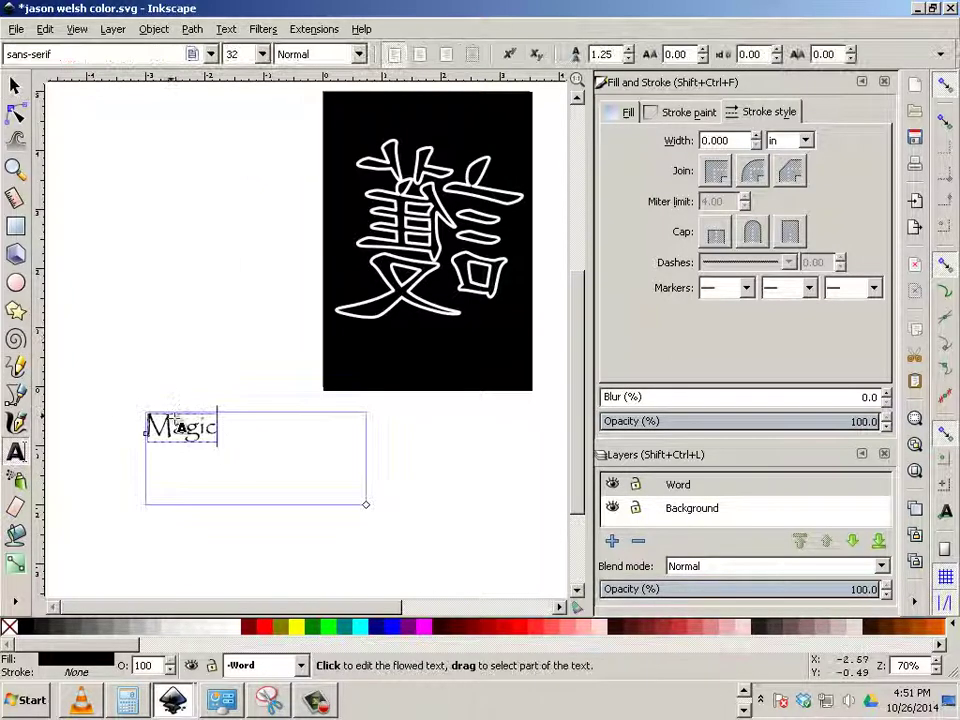
{"action": "left_click", "coordinate": [180, 425]}
{"action": "double_click", "coordinate": [185, 427]}
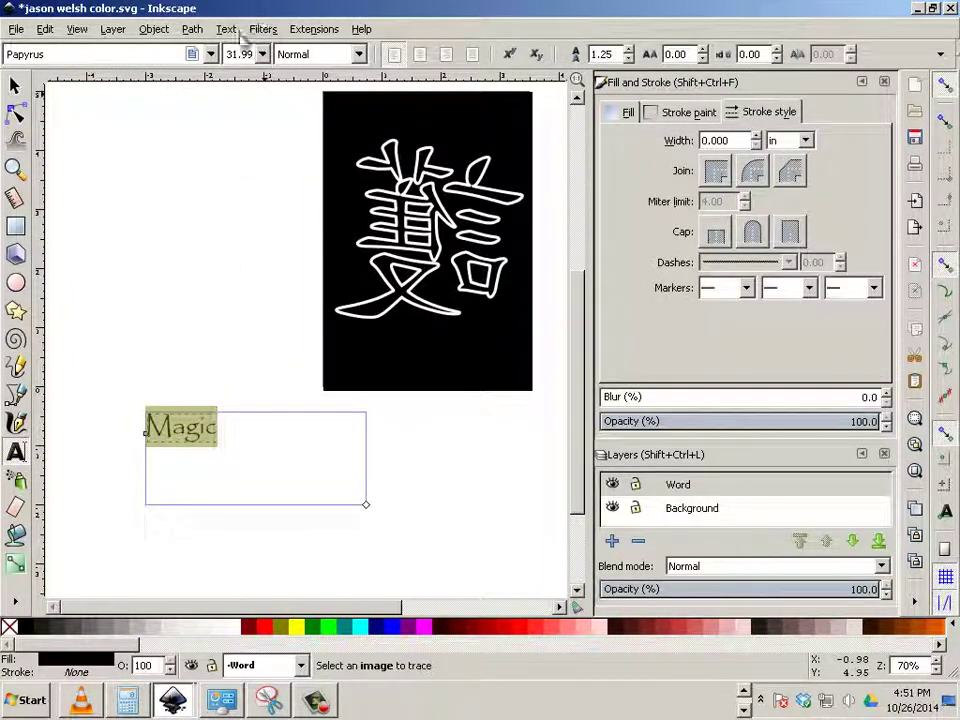
{"action": "left_click", "coordinate": [261, 54]}
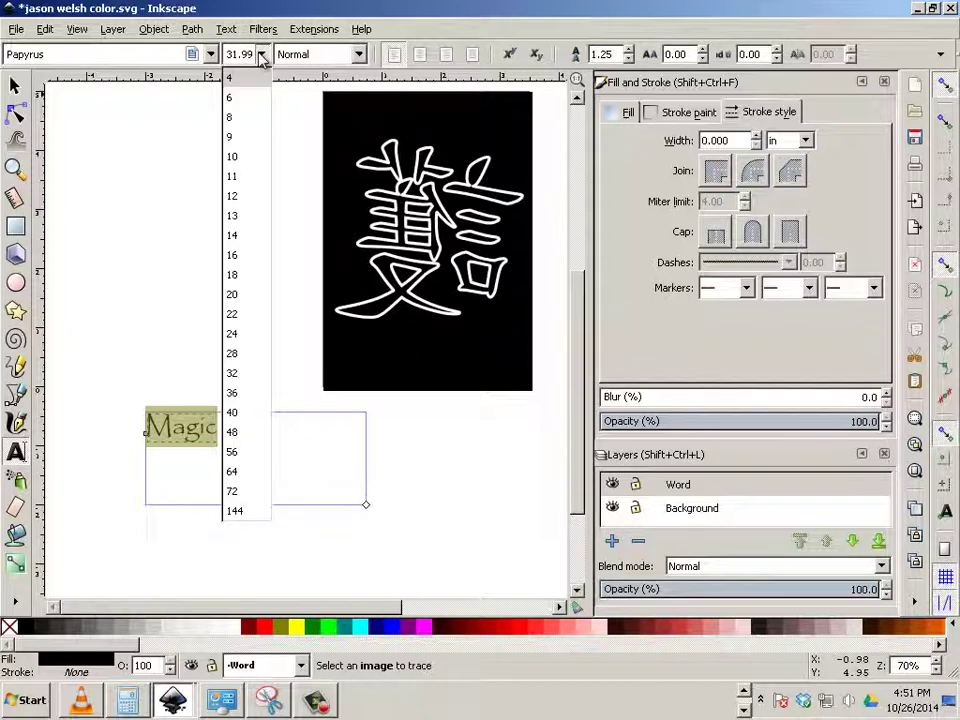
{"action": "left_click", "coordinate": [236, 393]}
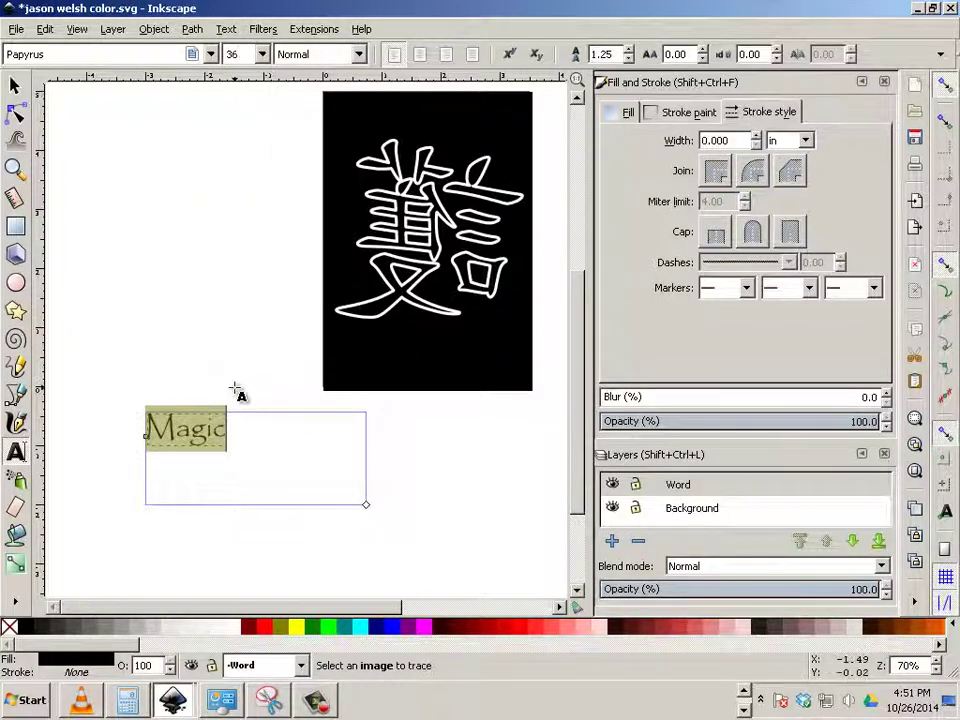
{"action": "scroll", "coordinate": [247, 58], "scroll_direction": "down", "scroll_amount": 4}
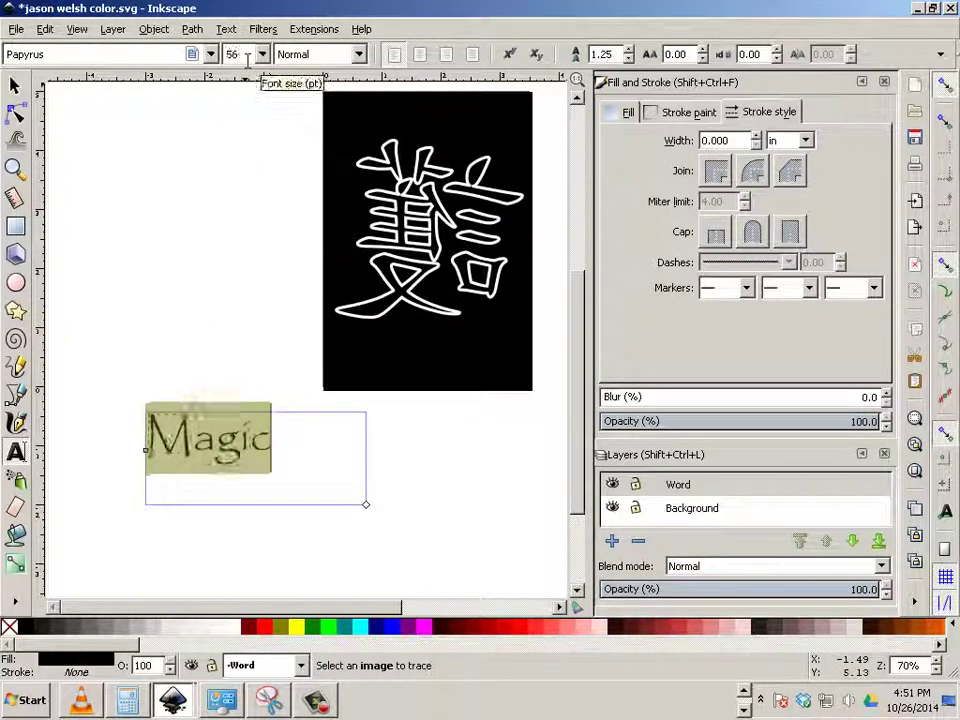
{"action": "scroll", "coordinate": [247, 58], "scroll_direction": "up", "scroll_amount": 2}
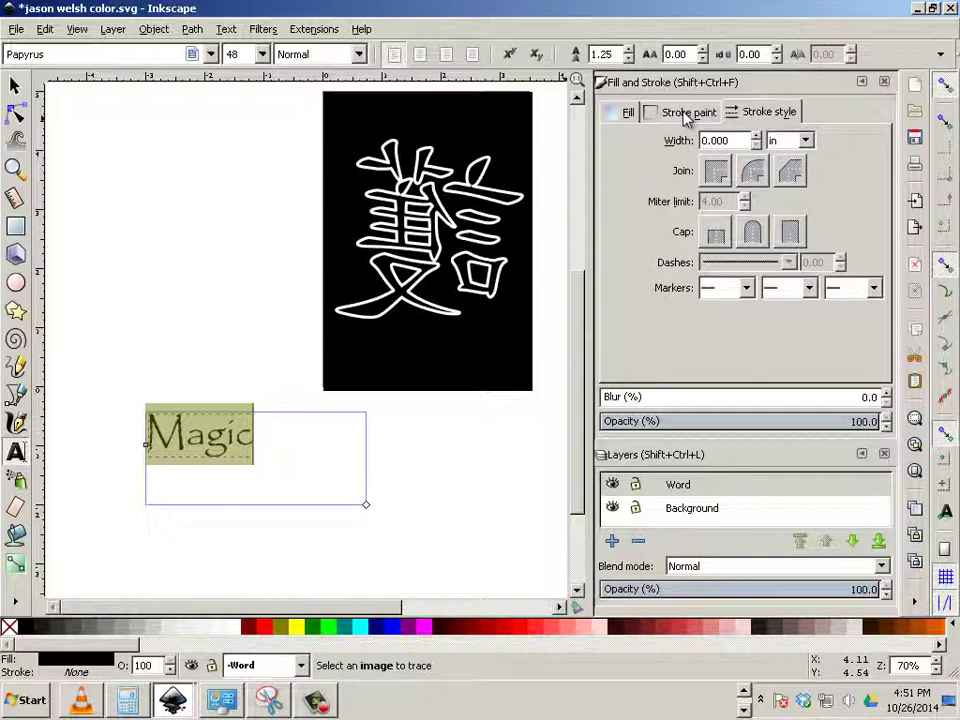
- Give the Magic text a flat white stroke
{"action": "left_click", "coordinate": [687, 113]}
{"action": "left_click", "coordinate": [651, 147]}
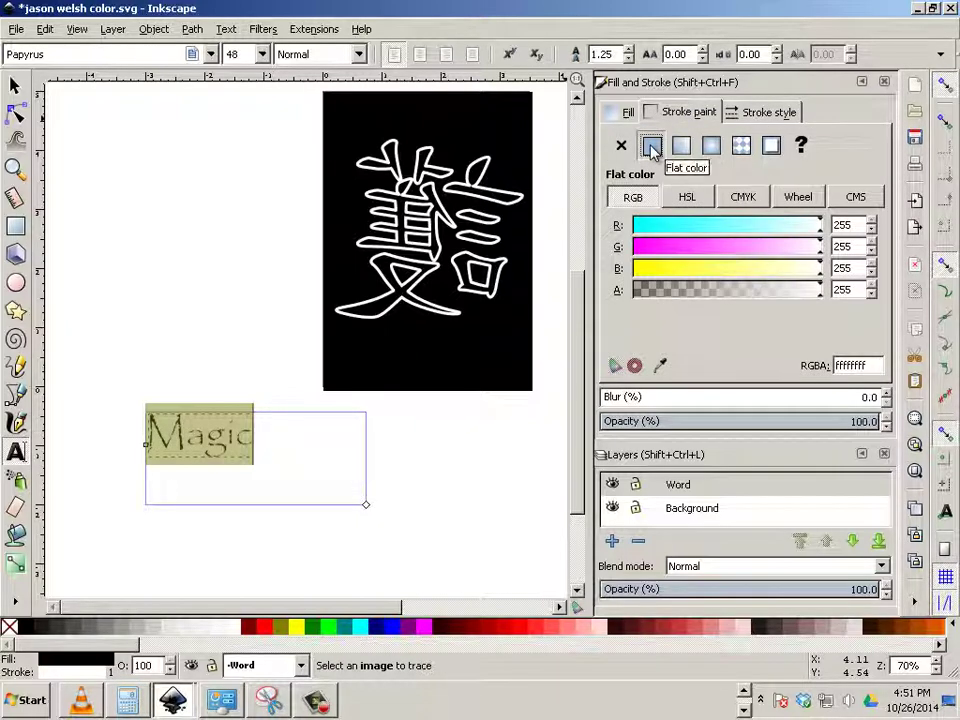
{"action": "mouse_move", "coordinate": [681, 225]}
{"action": "left_mouse_down"}
{"action": "mouse_move", "coordinate": [632, 226]}
{"action": "mouse_move", "coordinate": [619, 276]}
{"action": "left_mouse_up"}
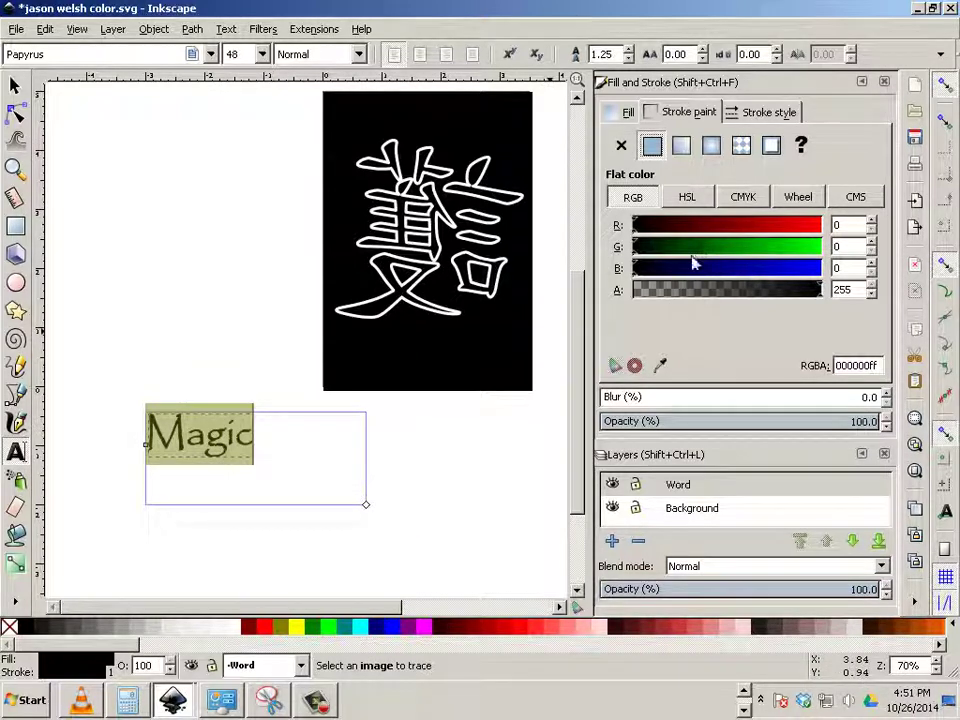
{"action": "left_click_drag", "start_coordinate": [640, 268], "coordinate": [843, 278]}
{"action": "left_click", "coordinate": [818, 246]}
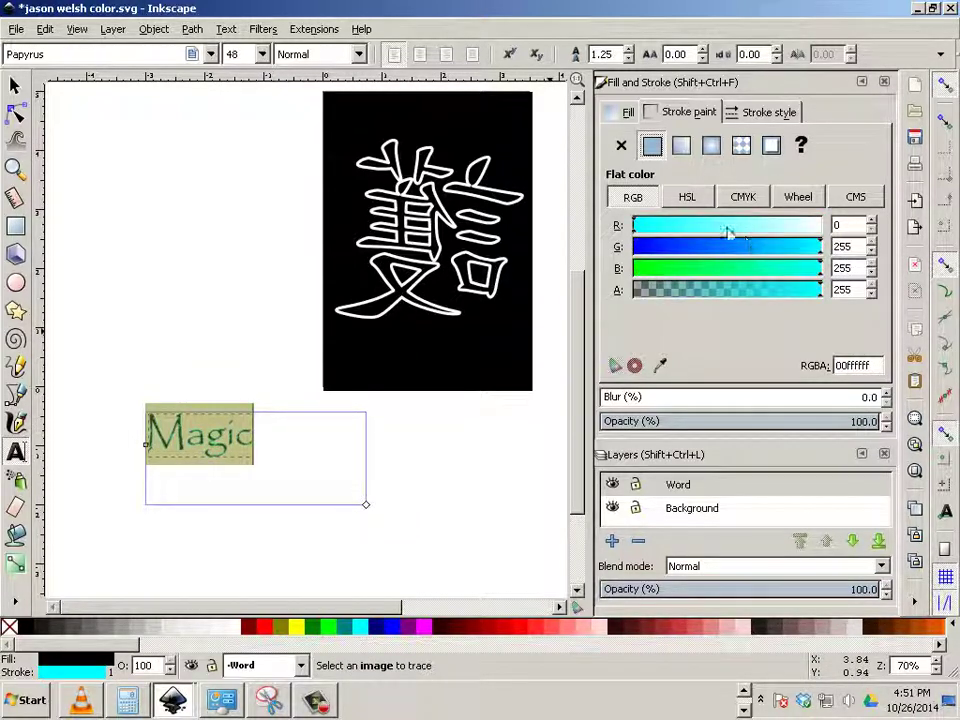
{"action": "left_click_drag", "start_coordinate": [733, 228], "coordinate": [840, 235]}
- Set the Magic letters' fill to white, RGB 255/255/255 (ffffffff)
{"action": "left_click", "coordinate": [618, 113]}
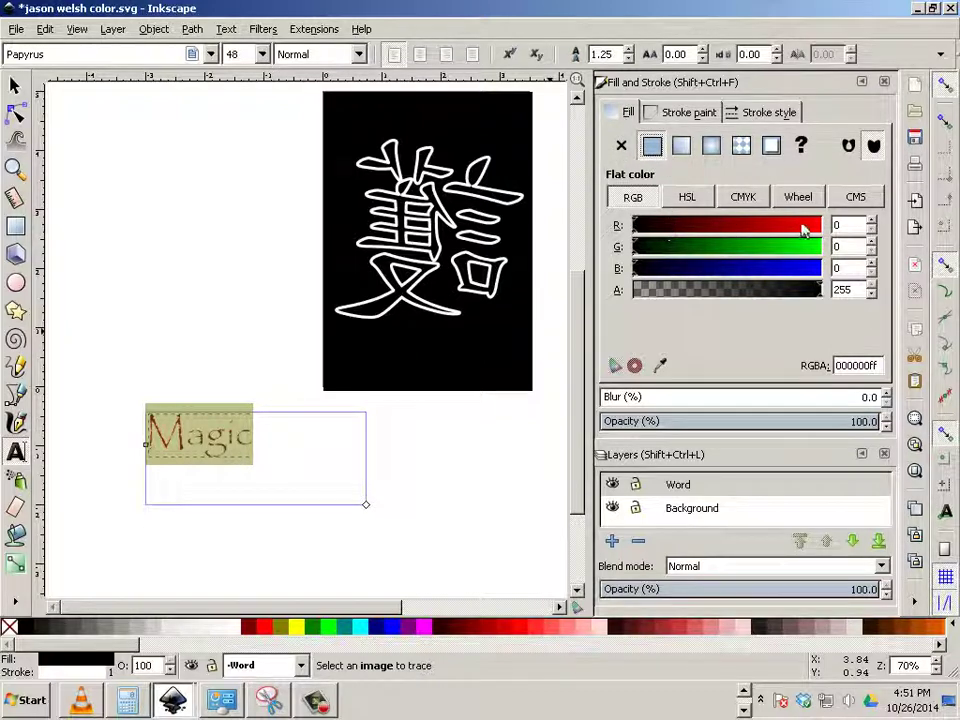
{"action": "left_click", "coordinate": [775, 226]}
{"action": "left_click", "coordinate": [818, 225]}
{"action": "left_click", "coordinate": [818, 246]}
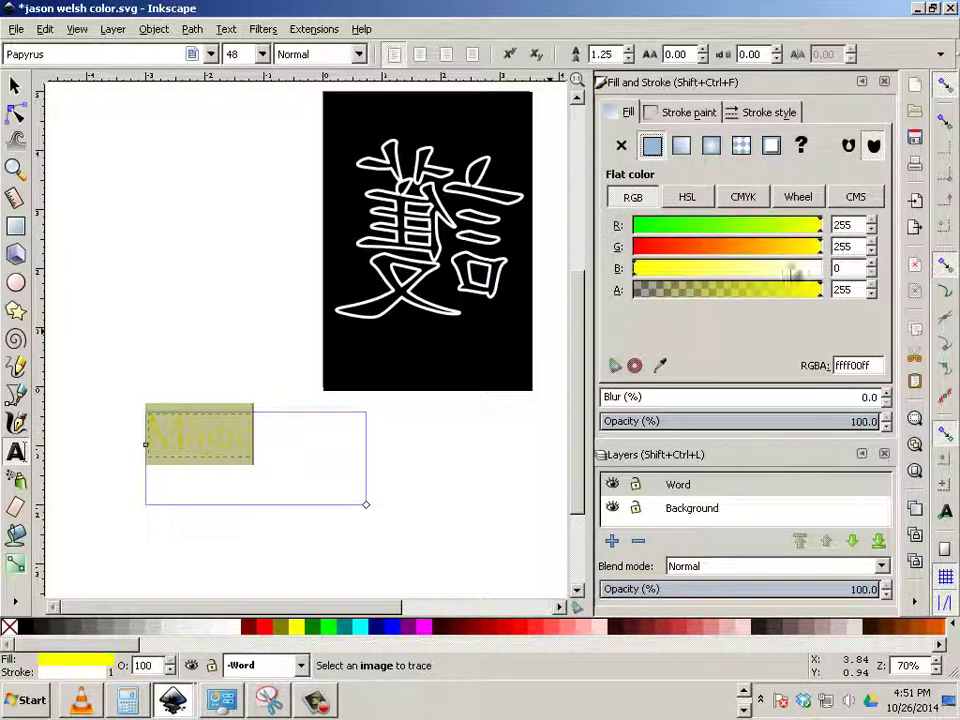
{"action": "left_click", "coordinate": [818, 268]}
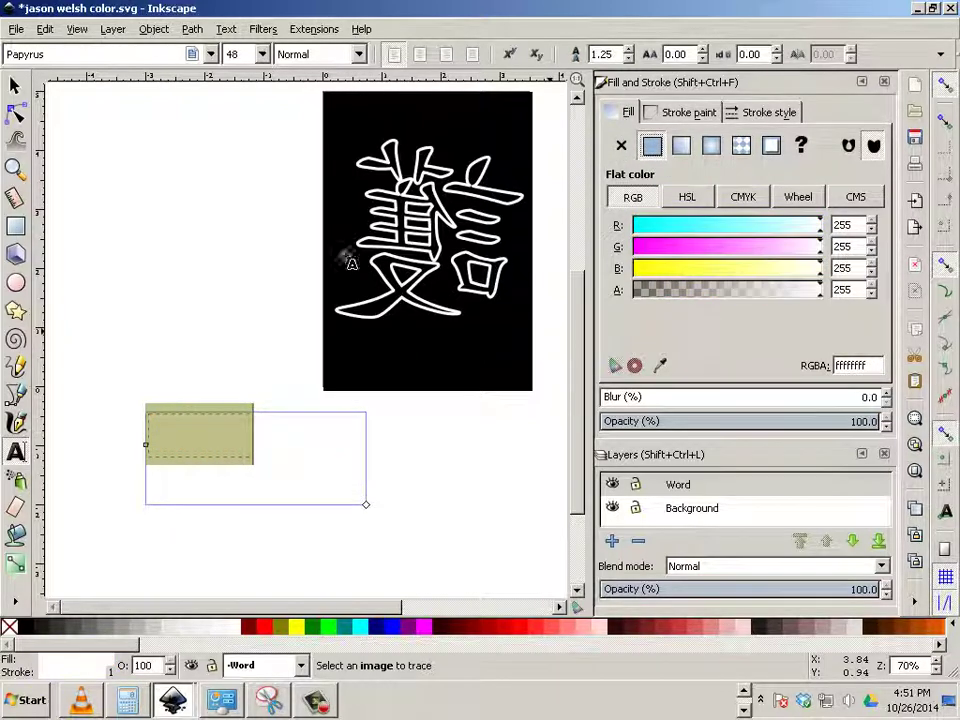
- Move the Magic text onto the black rectangle below the character
{"action": "left_click", "coordinate": [15, 87]}
{"action": "left_click", "coordinate": [212, 435]}
{"action": "left_click", "coordinate": [225, 444]}
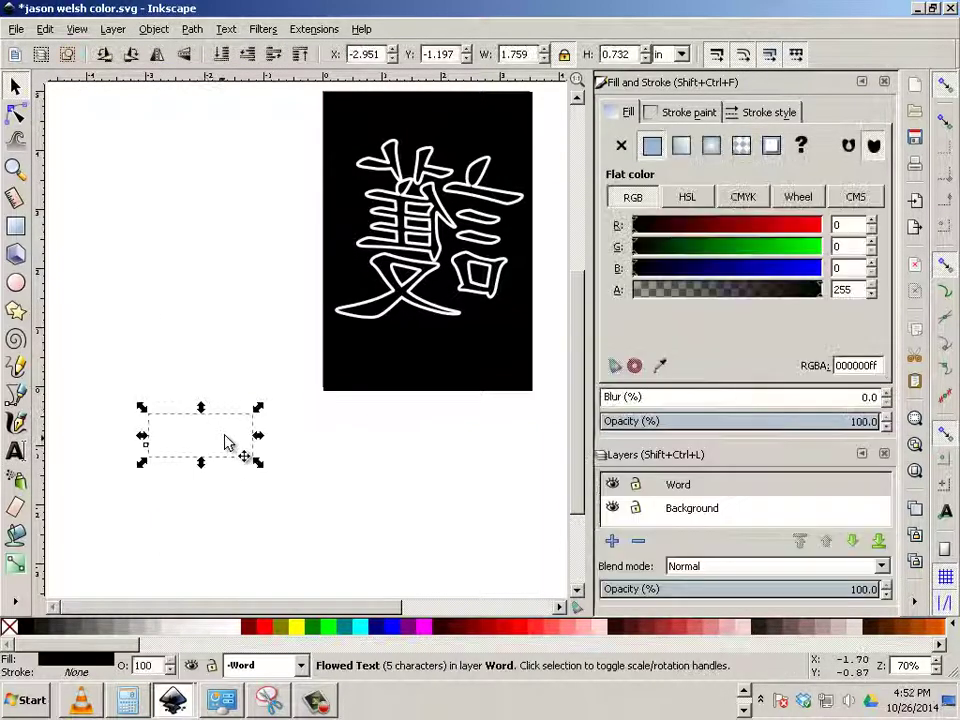
{"action": "left_click_drag", "start_coordinate": [248, 445], "coordinate": [478, 362]}
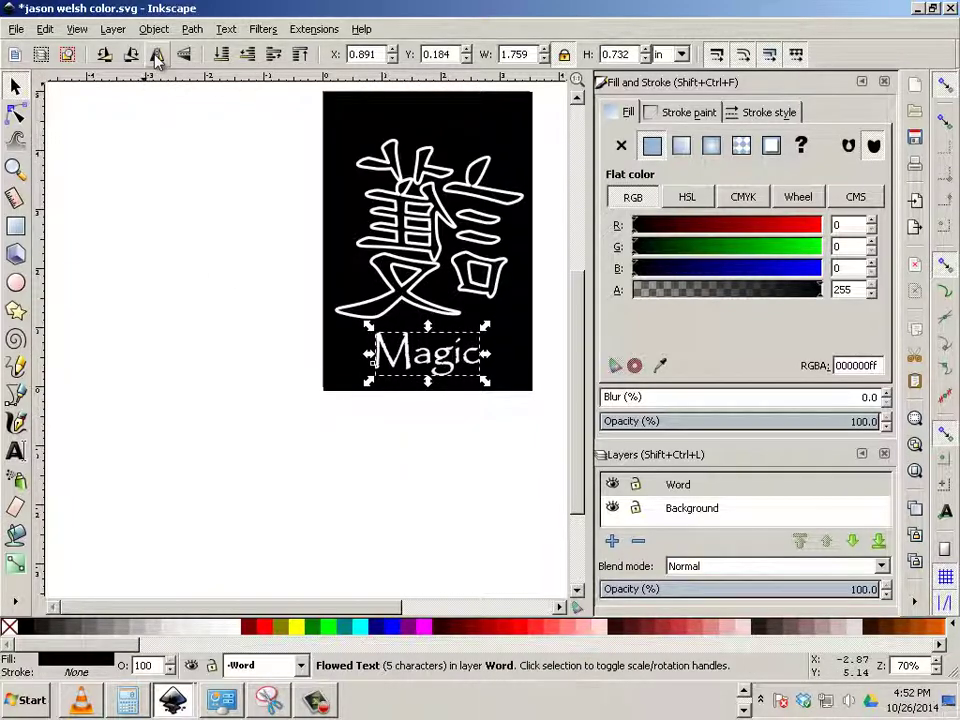
- Flip the Magic text horizontally so it reads mirrored
{"action": "left_click", "coordinate": [157, 56]}
{"action": "left_click", "coordinate": [418, 456]}
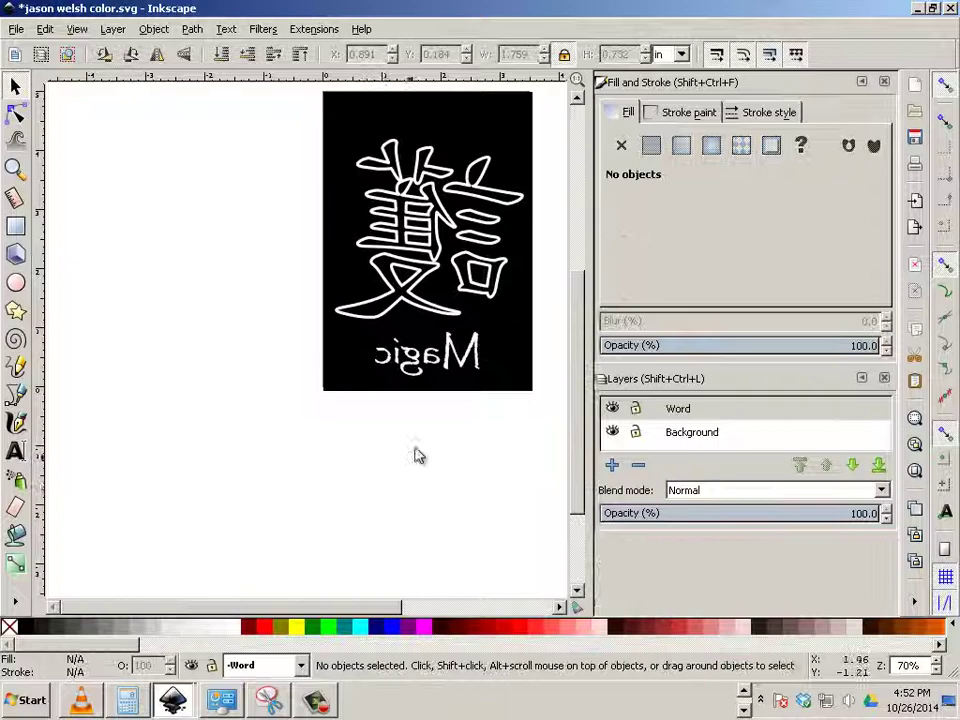
{"action": "left_click", "coordinate": [467, 376]}
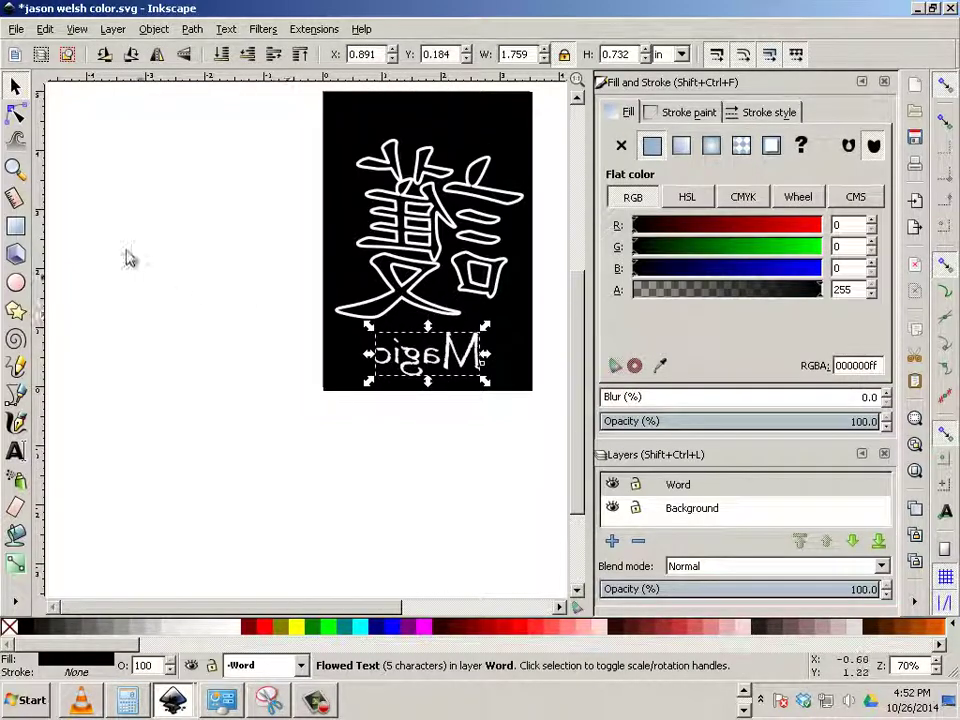
- Save a second Desktop copy with the file name ending changed from 'color' to 'outline'
{"action": "left_click", "coordinate": [16, 29]}
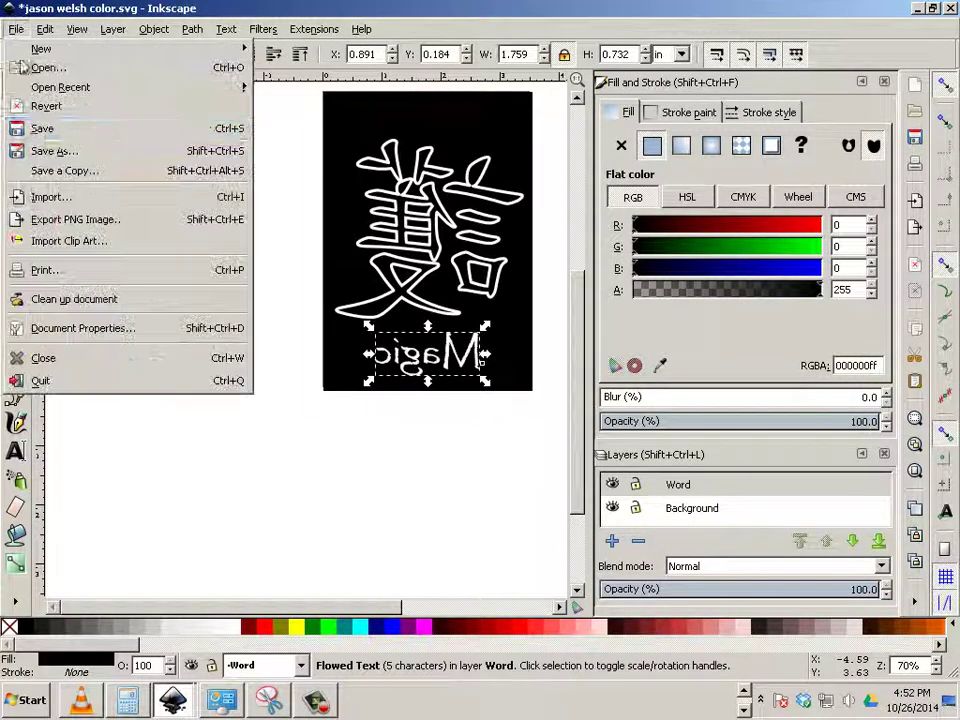
{"action": "left_click", "coordinate": [55, 150]}
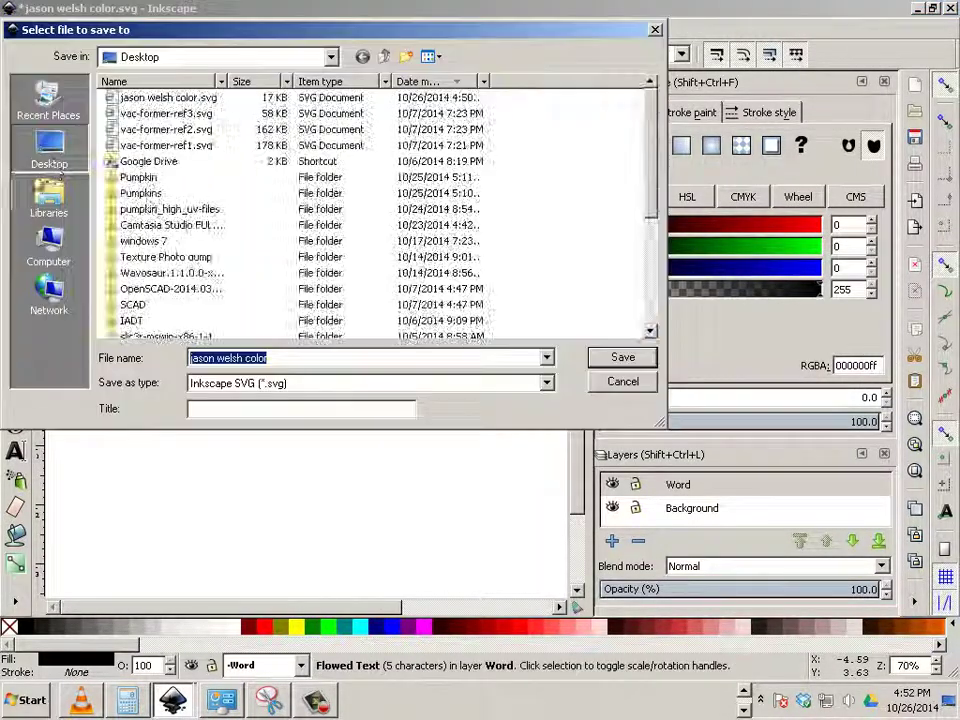
{"action": "left_click", "coordinate": [313, 360]}
{"action": "key", "text": "BackSpace"}
{"action": "key", "text": "BackSpace"}
{"action": "key", "text": "BackSpace"}
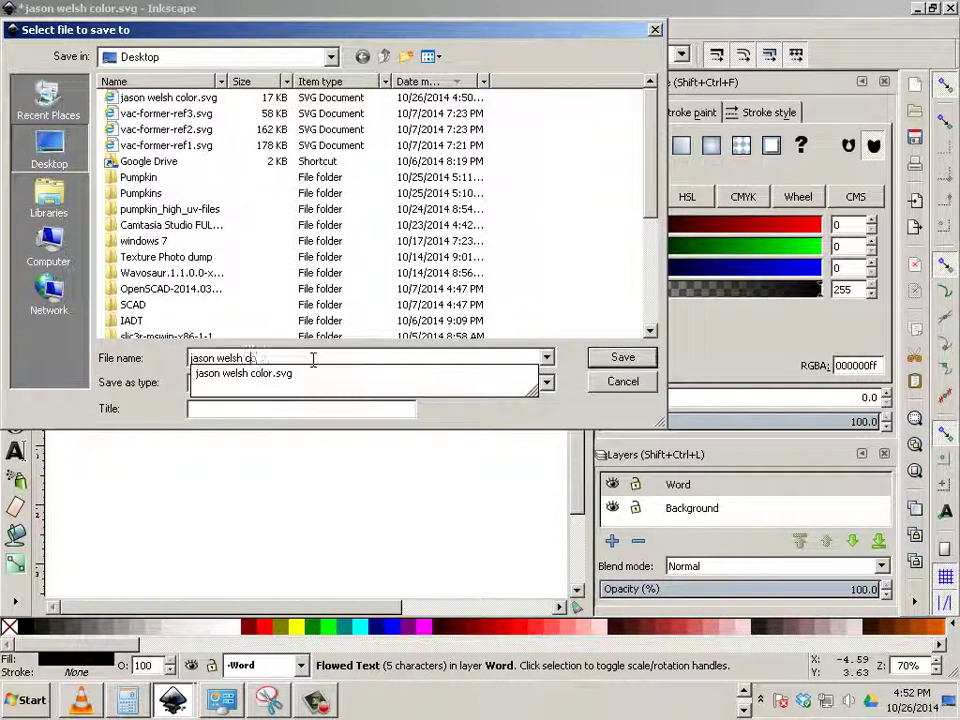
{"action": "type", "text": "outline"}
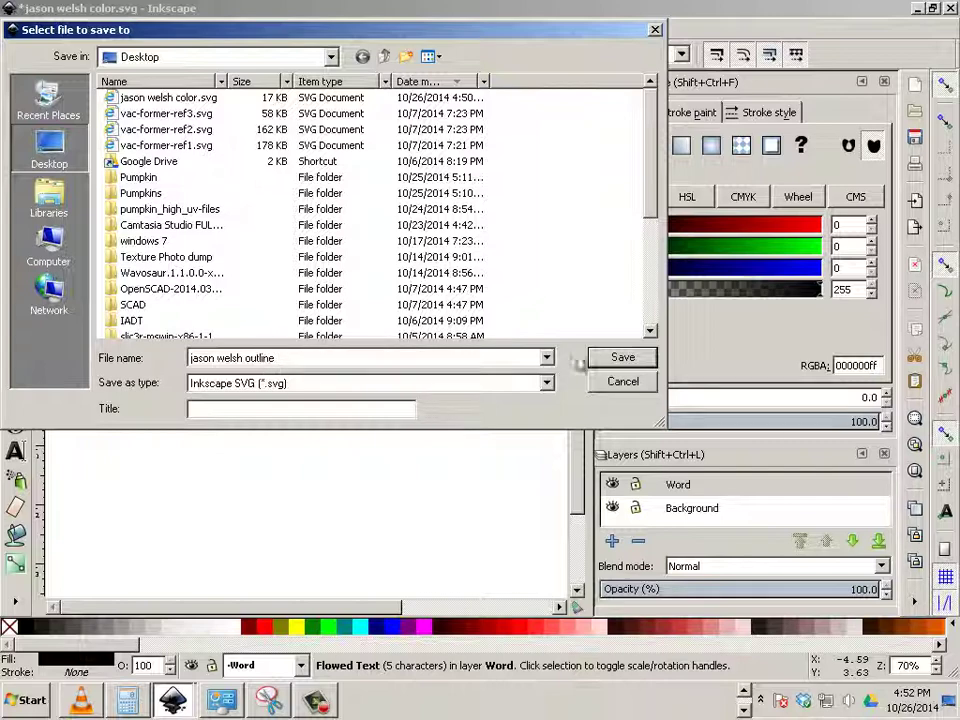
{"action": "left_click", "coordinate": [621, 357]}
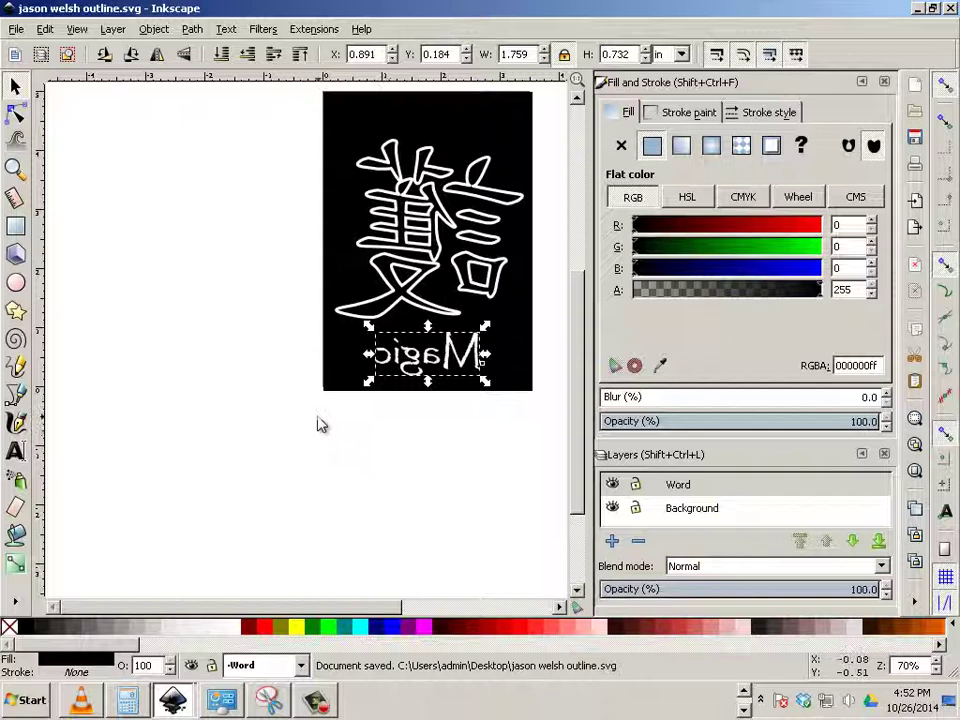